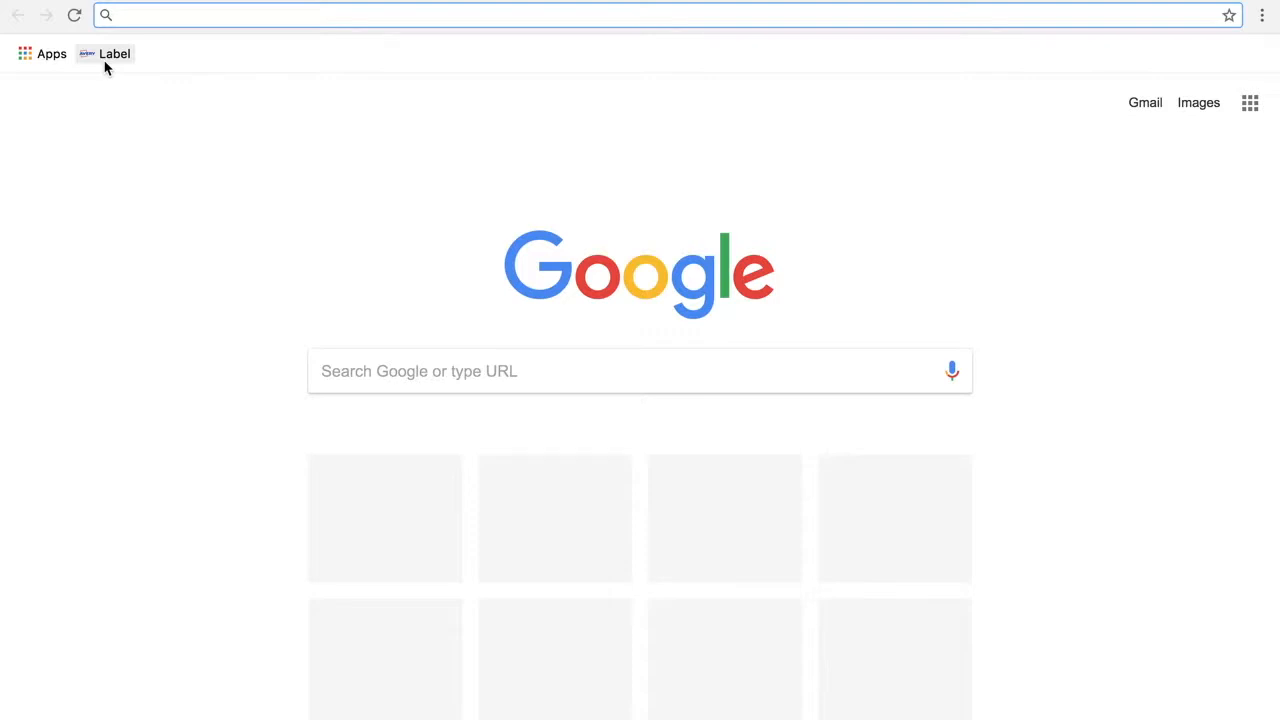
# Step: Open the bookmarked Avery Design & Print page and start the online designer with software code J8163
pyautogui.click(105, 60)
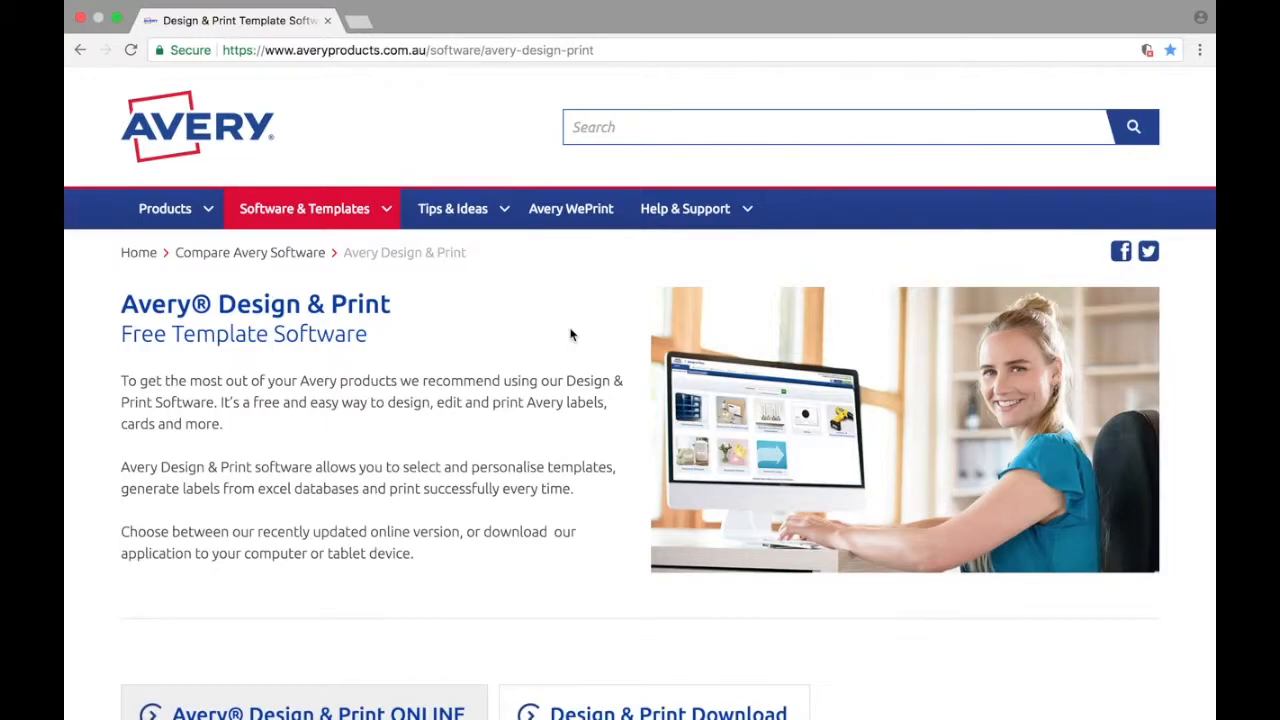
pyautogui.scroll(-5, 570, 334)
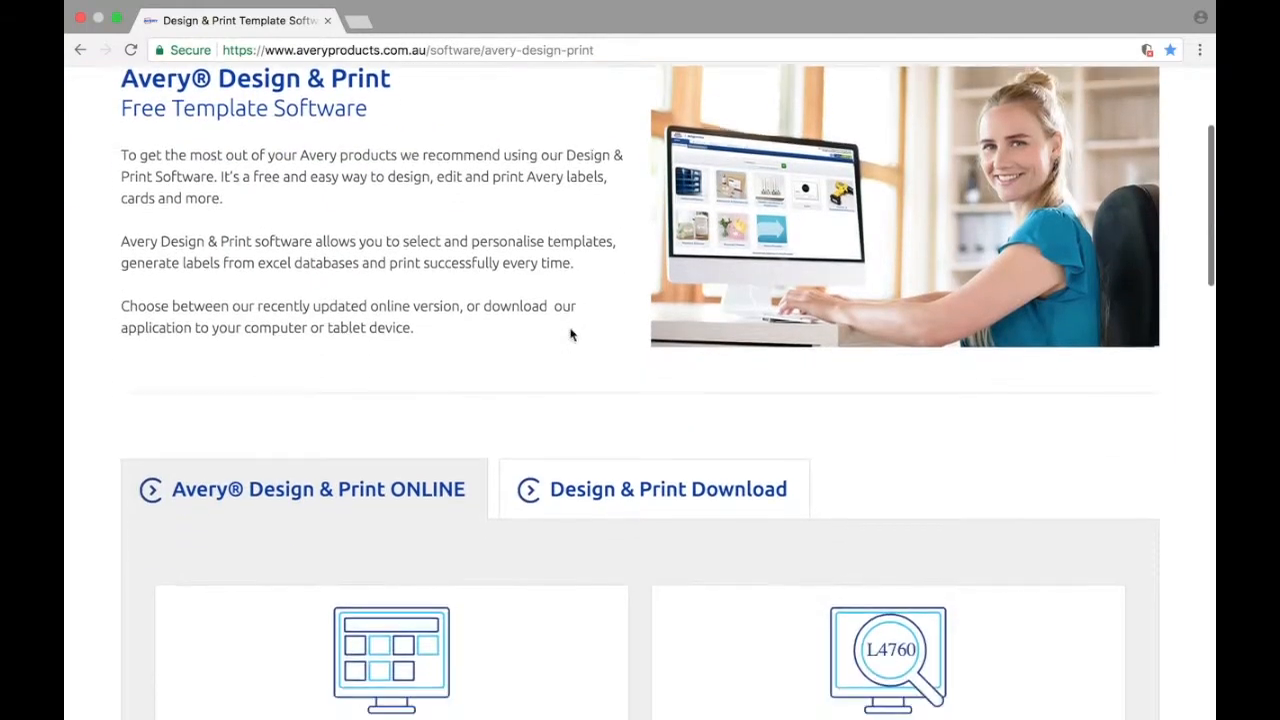
pyautogui.click(727, 565)
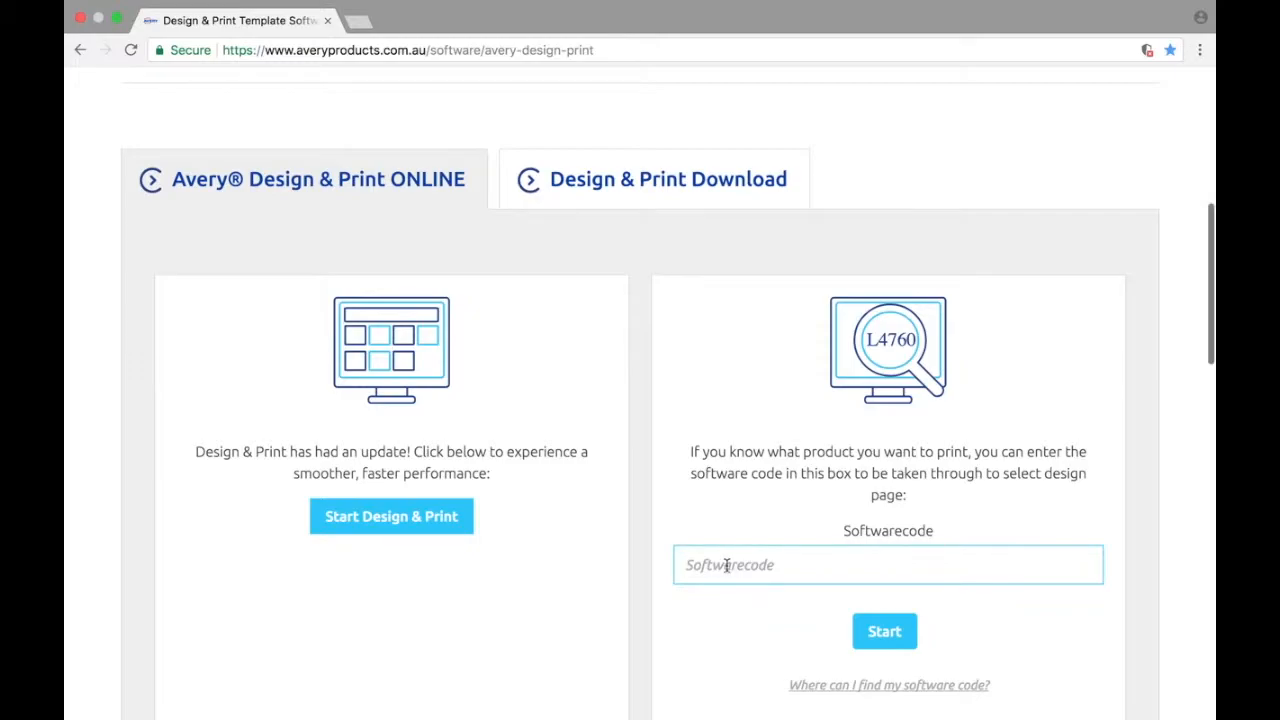
pyautogui.write('J8163')
pyautogui.click(884, 631)
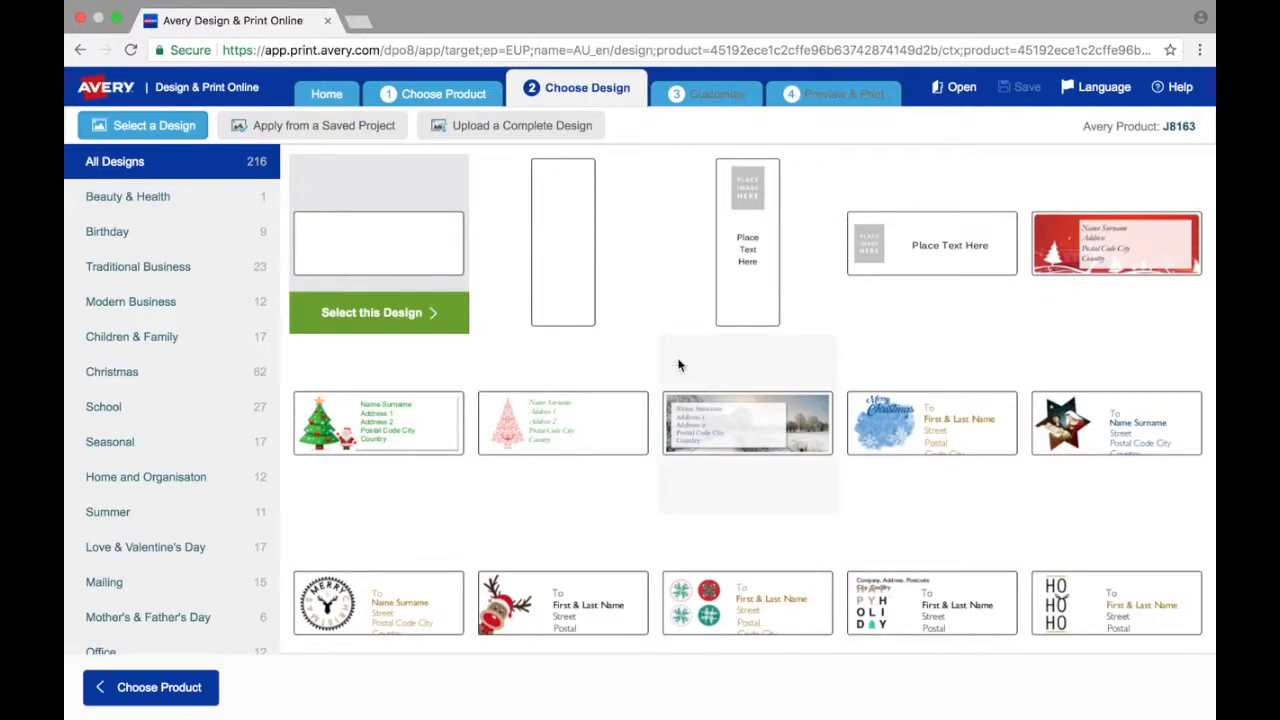
# Step: Choose to apply a saved project in landscape orientation and browse the computer for the project file
pyautogui.click(380, 130)
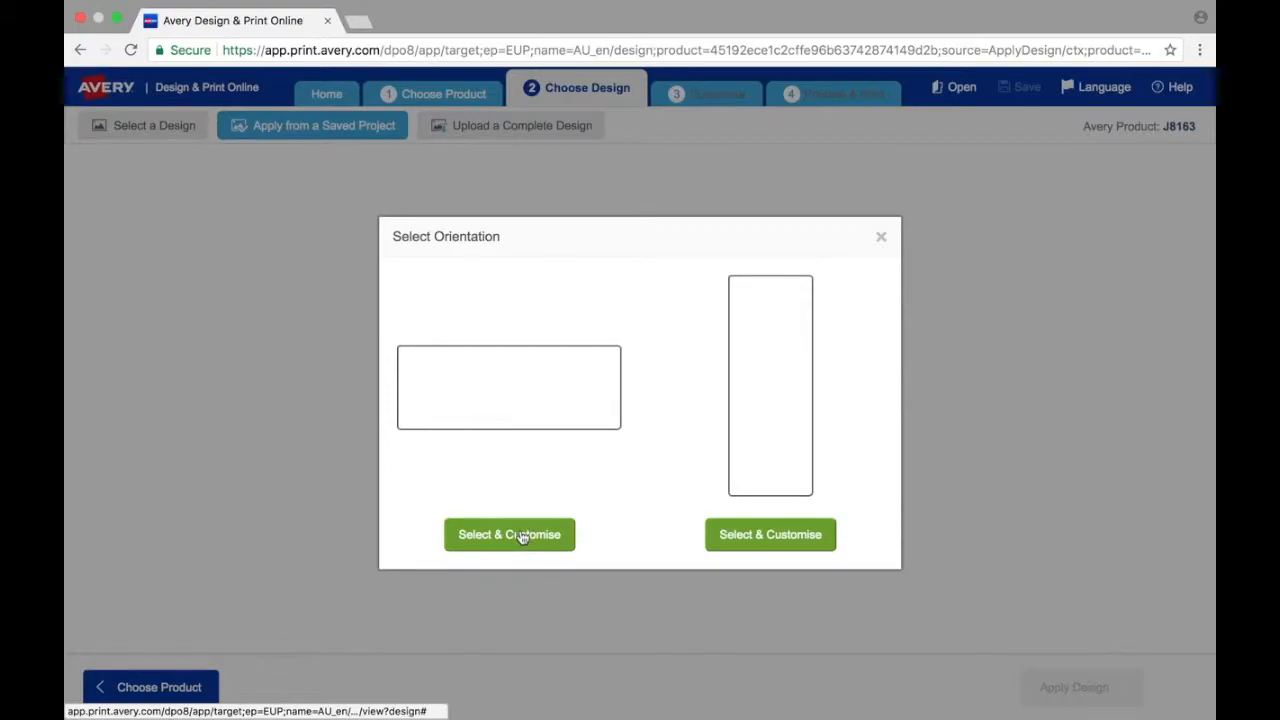
pyautogui.click(521, 537)
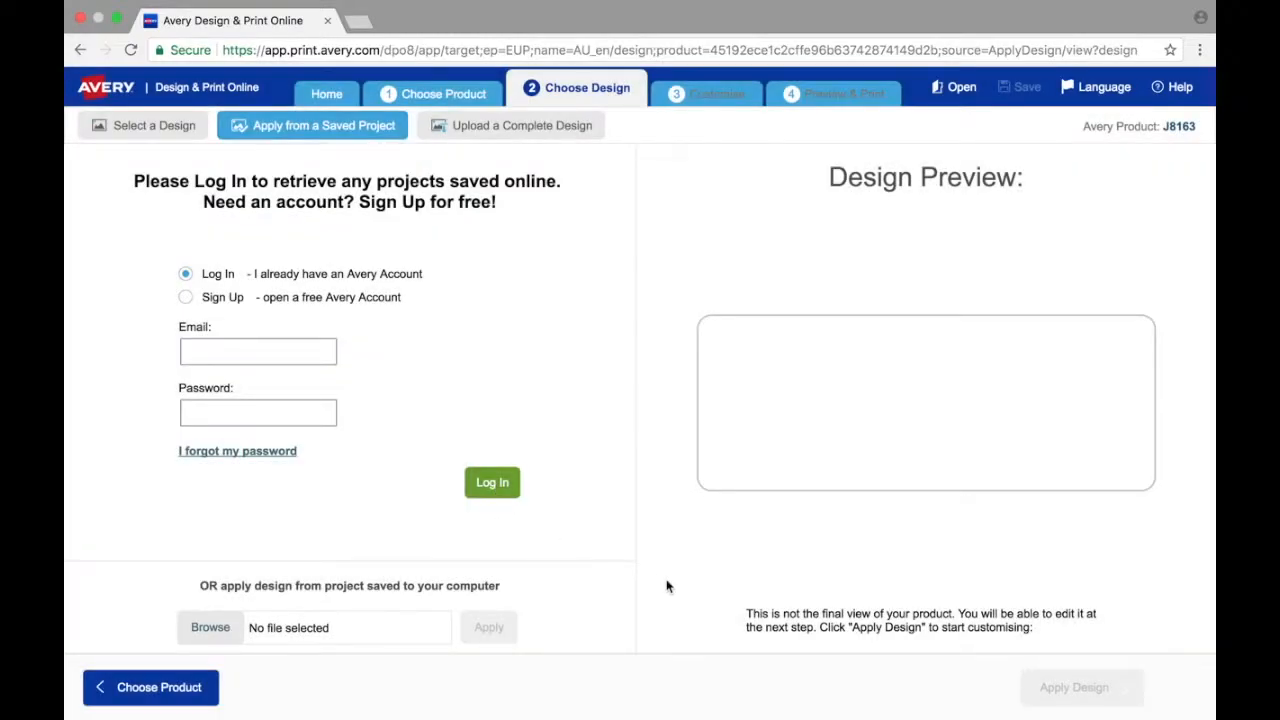
pyautogui.click(215, 627)
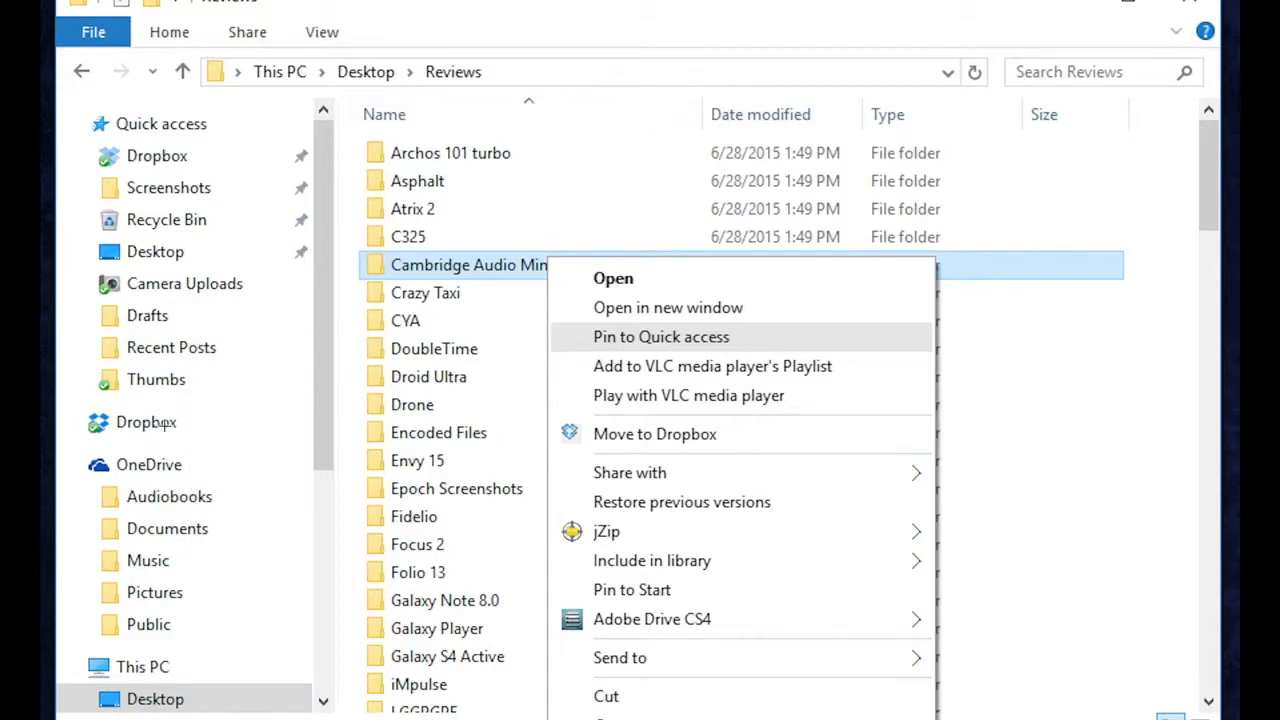
pyautogui.moveTo(76, 102); pyautogui.dragTo(293, 418)
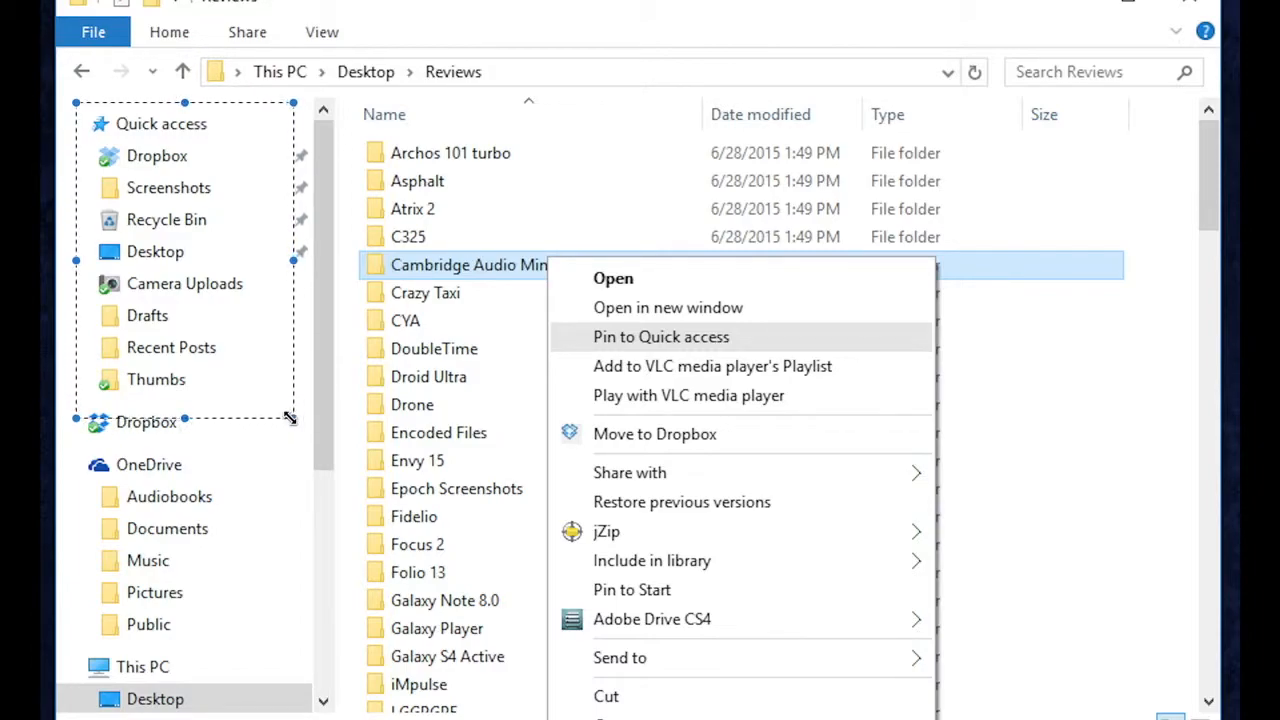
pyautogui.click(331, 386)
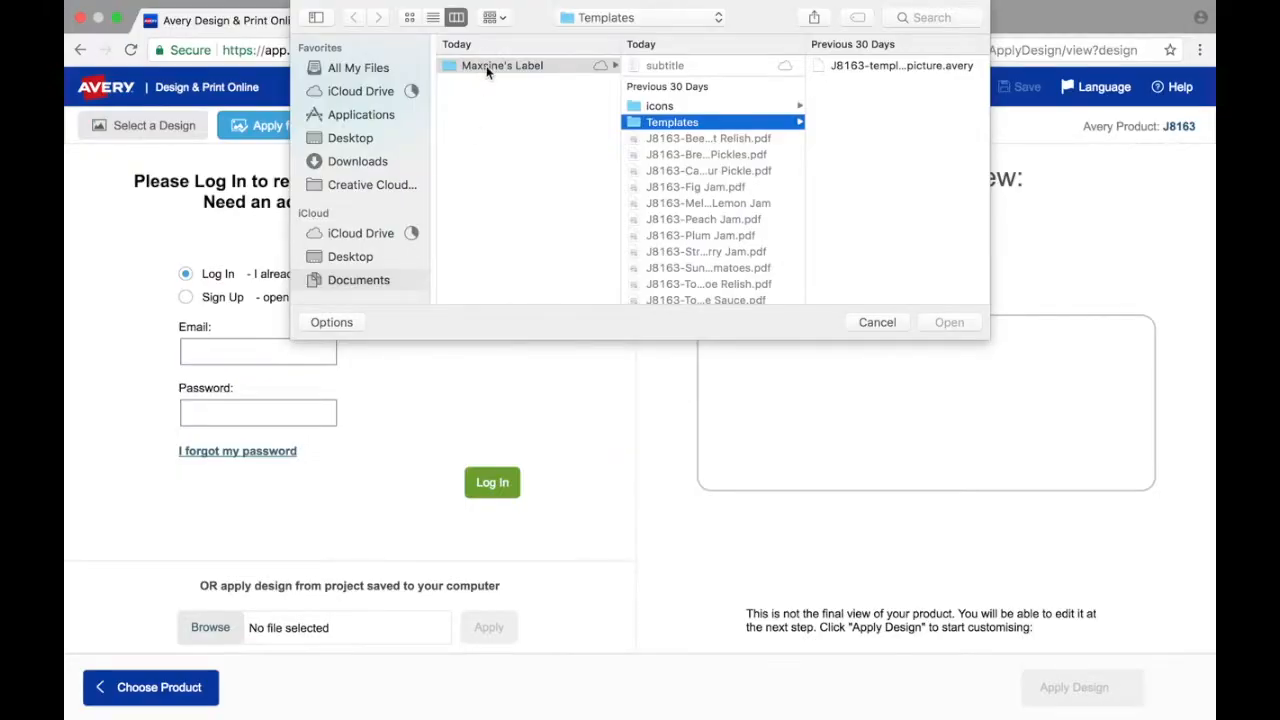
# Step: Load J8163-templates-with-picture.avery from the Templates folder and apply its design to open it for customising
pyautogui.click(487, 68)
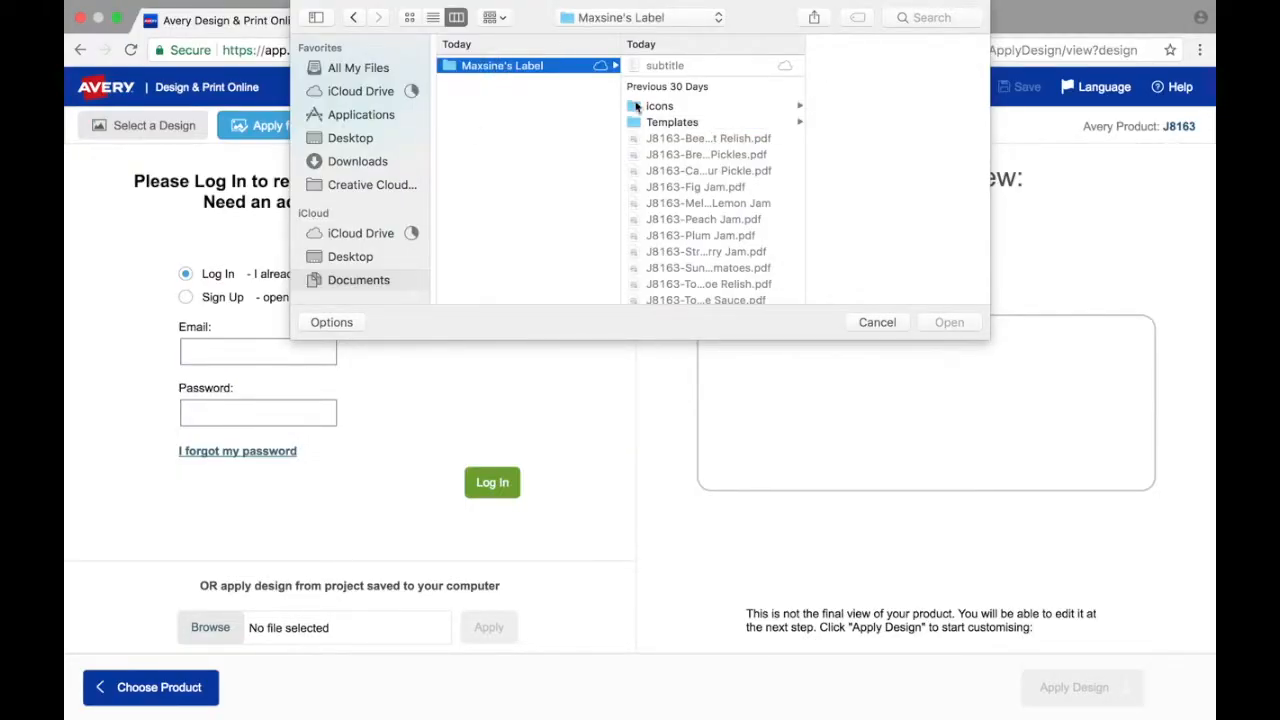
pyautogui.click(661, 123)
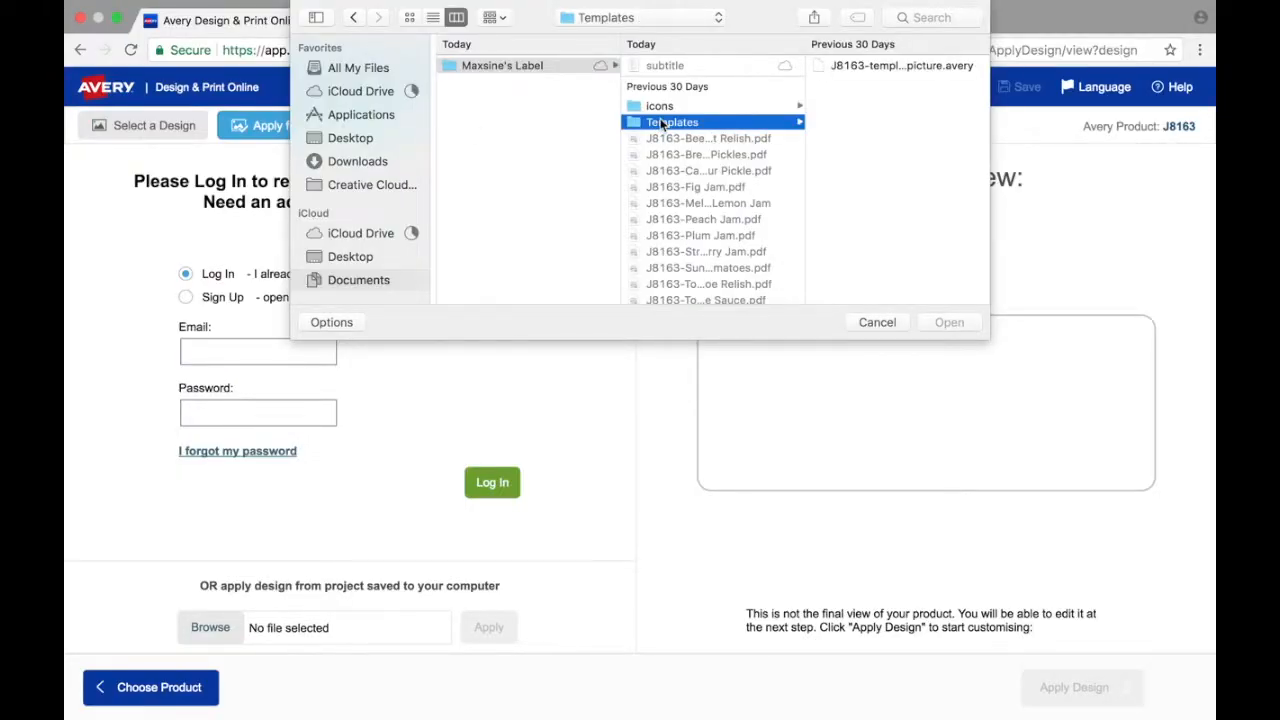
pyautogui.click(880, 66)
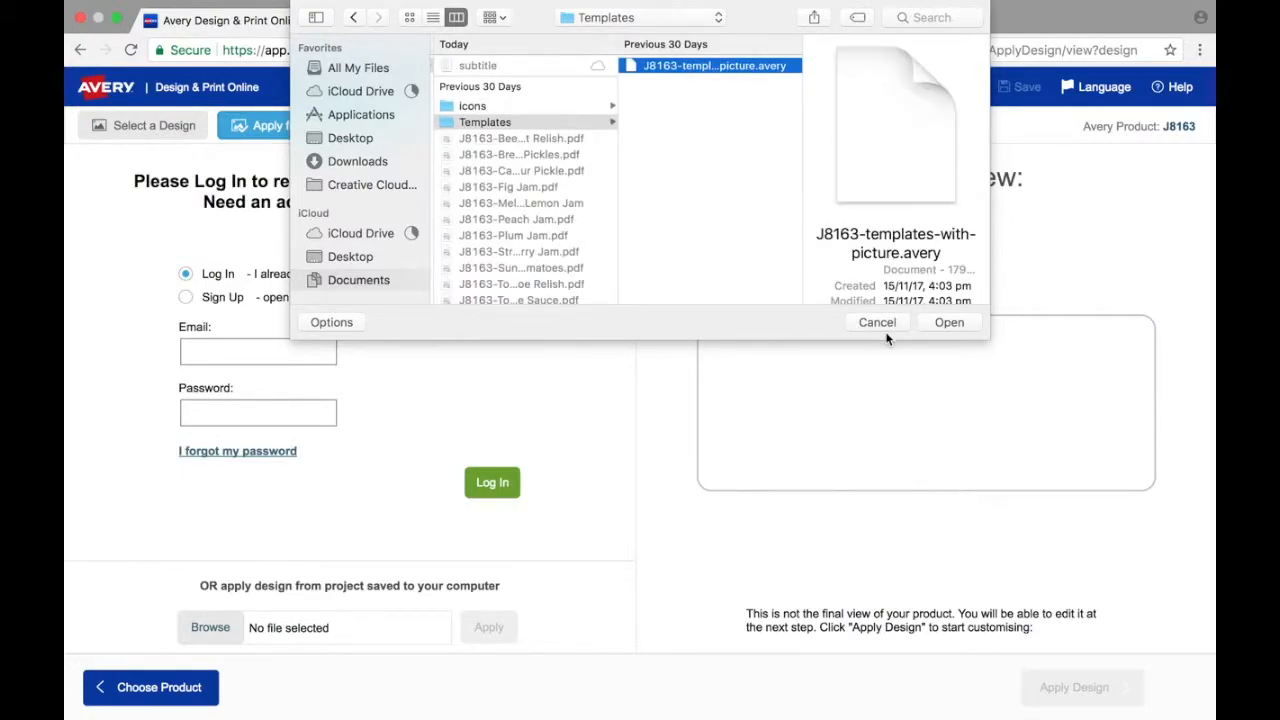
pyautogui.click(947, 322)
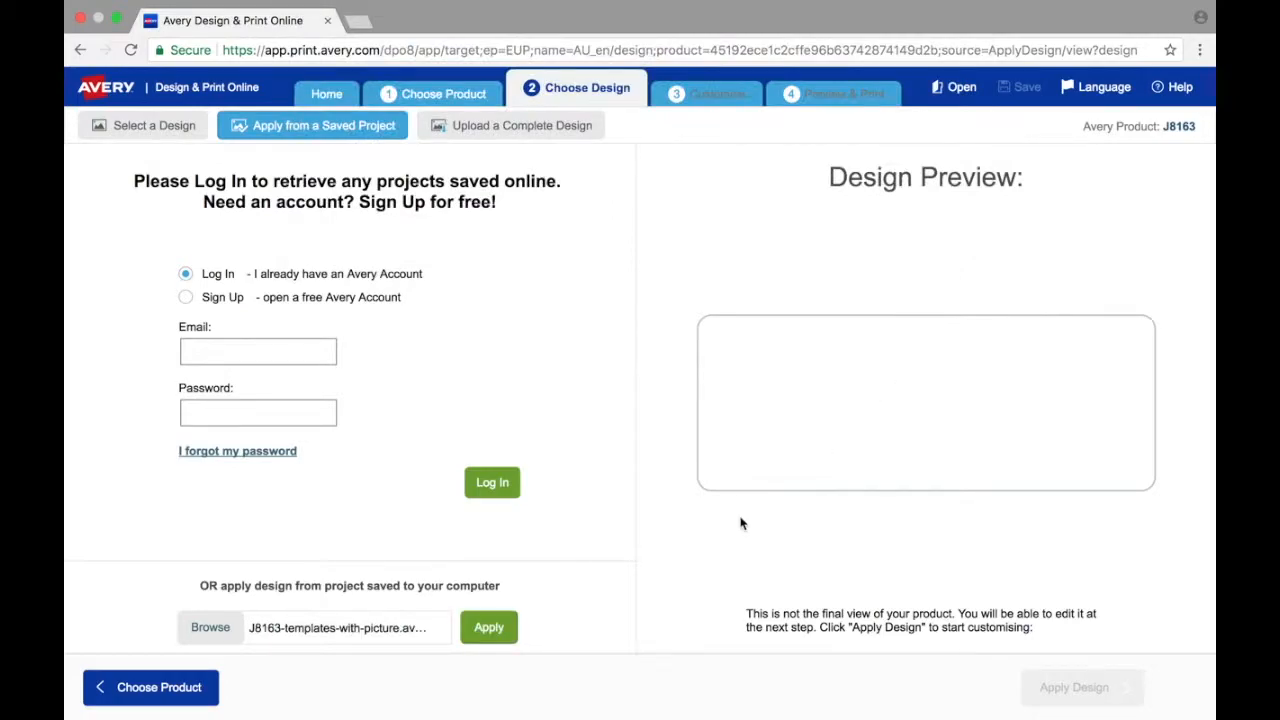
pyautogui.click(512, 618)
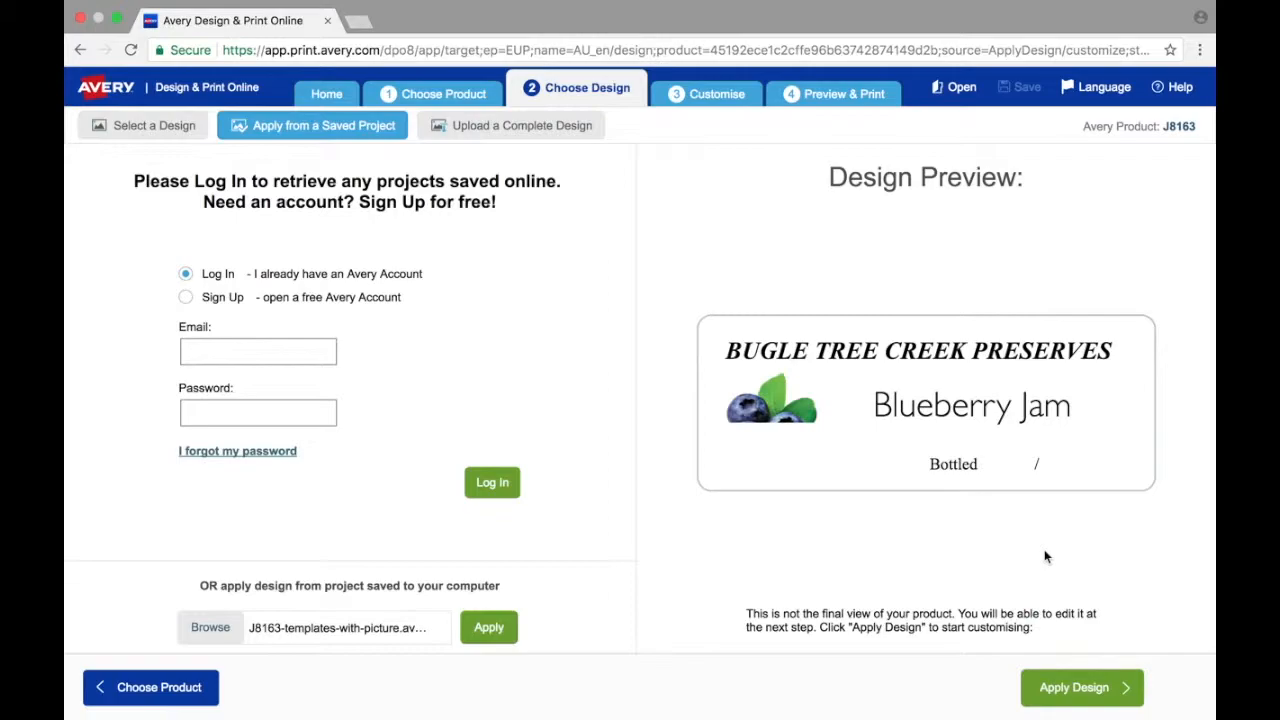
pyautogui.click(1060, 688)
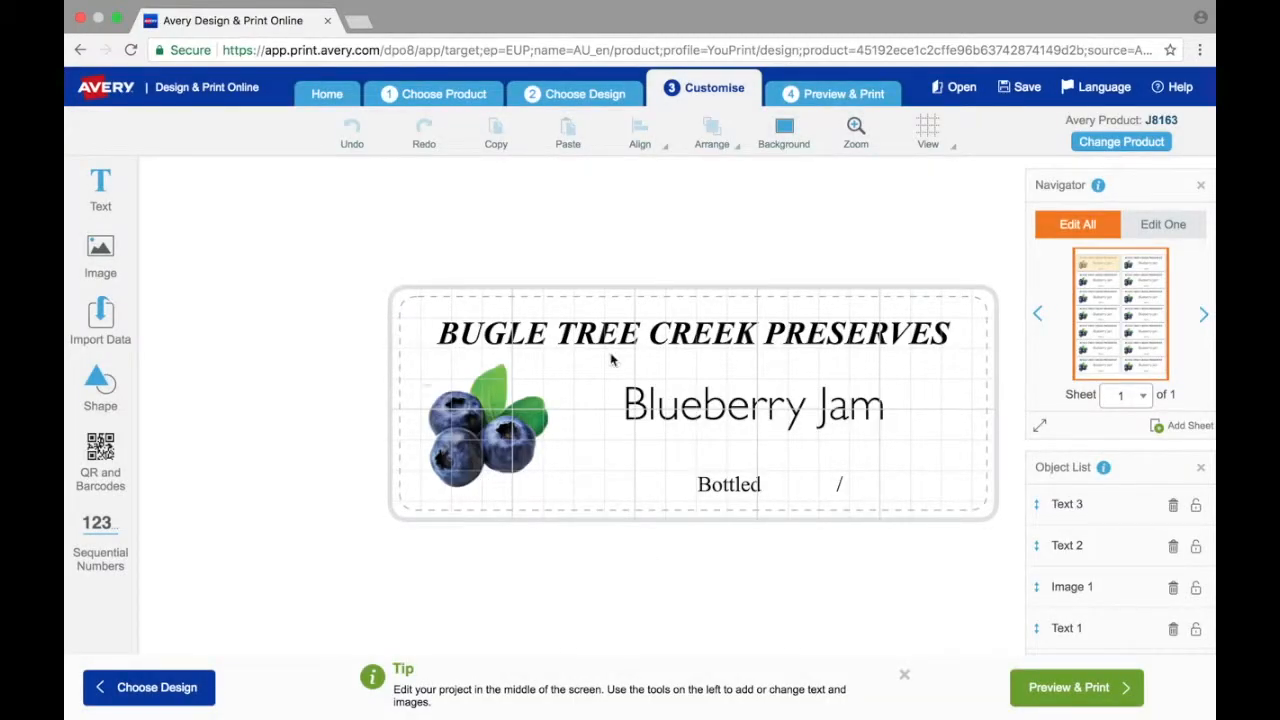
# Step: Nudge the blueberry image slightly upward and resize it to about 20.7 mm wide by 19.5 mm high
pyautogui.click(507, 430)
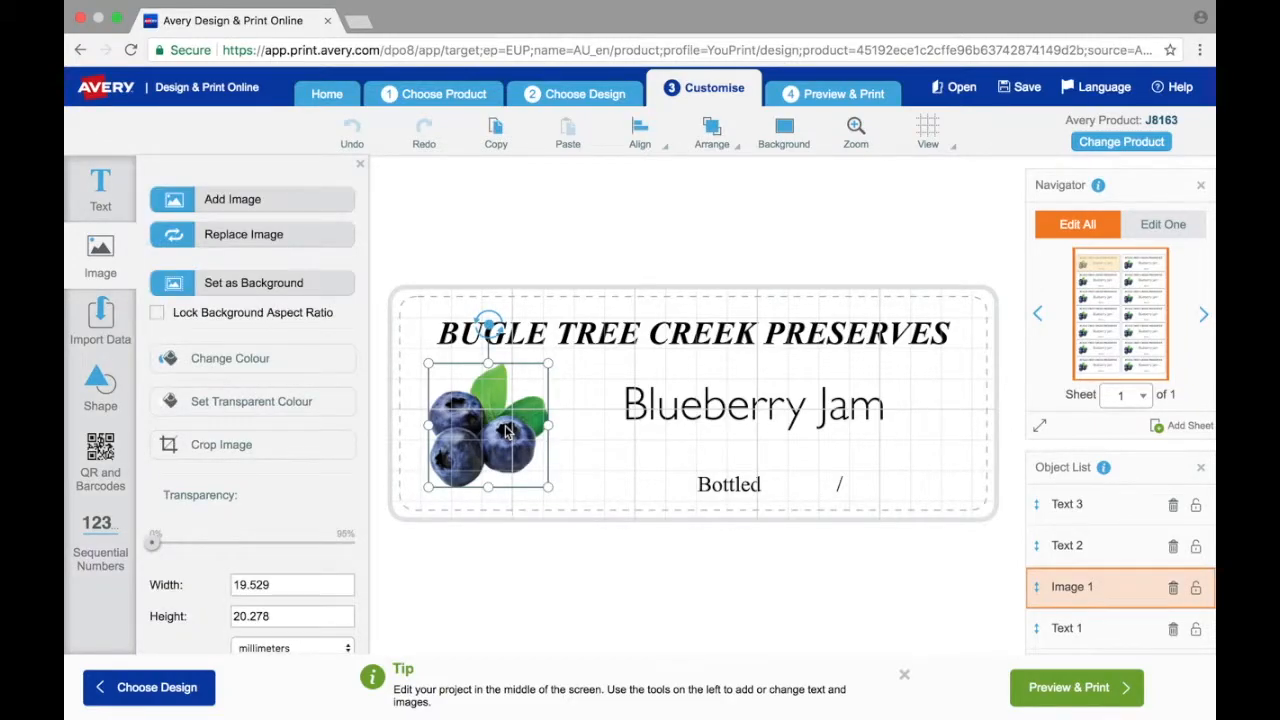
pyautogui.moveTo(507, 430)
pyautogui.mouseDown()
pyautogui.moveTo(542, 430)
pyautogui.moveTo(492, 421)
pyautogui.moveTo(533, 425)
pyautogui.moveTo(507, 428)
pyautogui.mouseUp()
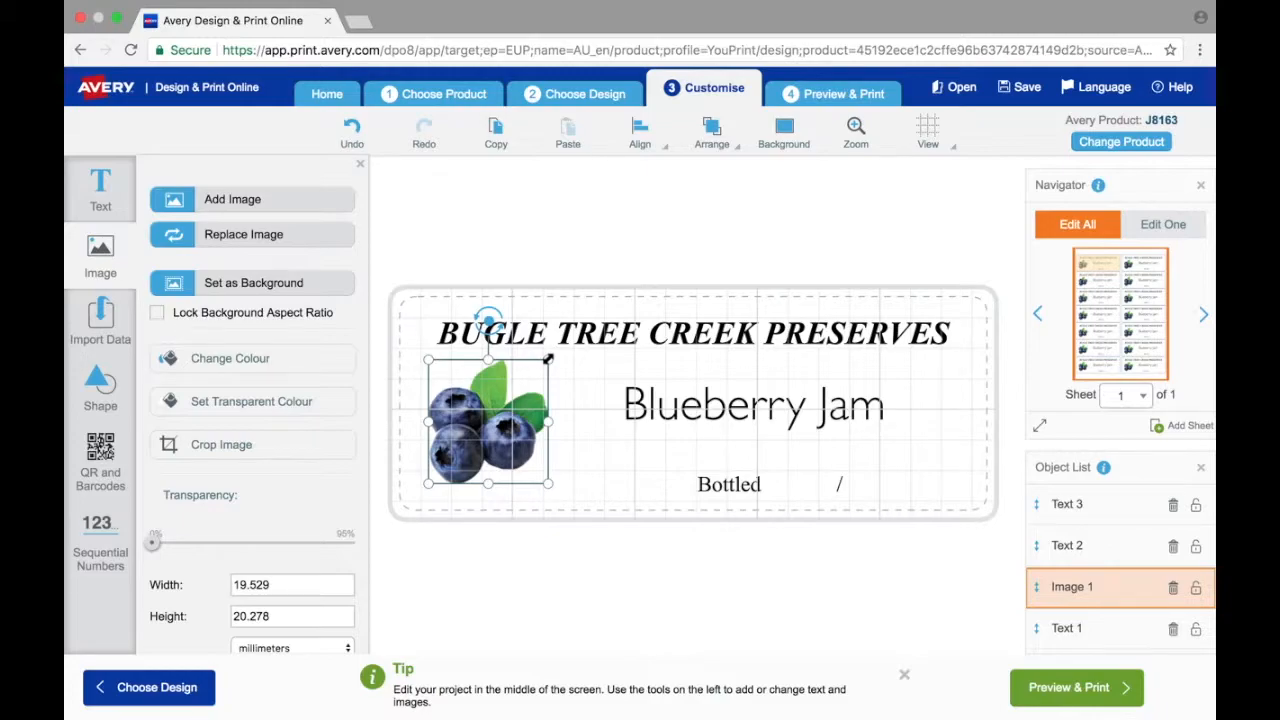
pyautogui.moveTo(548, 359)
pyautogui.mouseDown()
pyautogui.moveTo(588, 318)
pyautogui.moveTo(545, 379)
pyautogui.mouseUp()
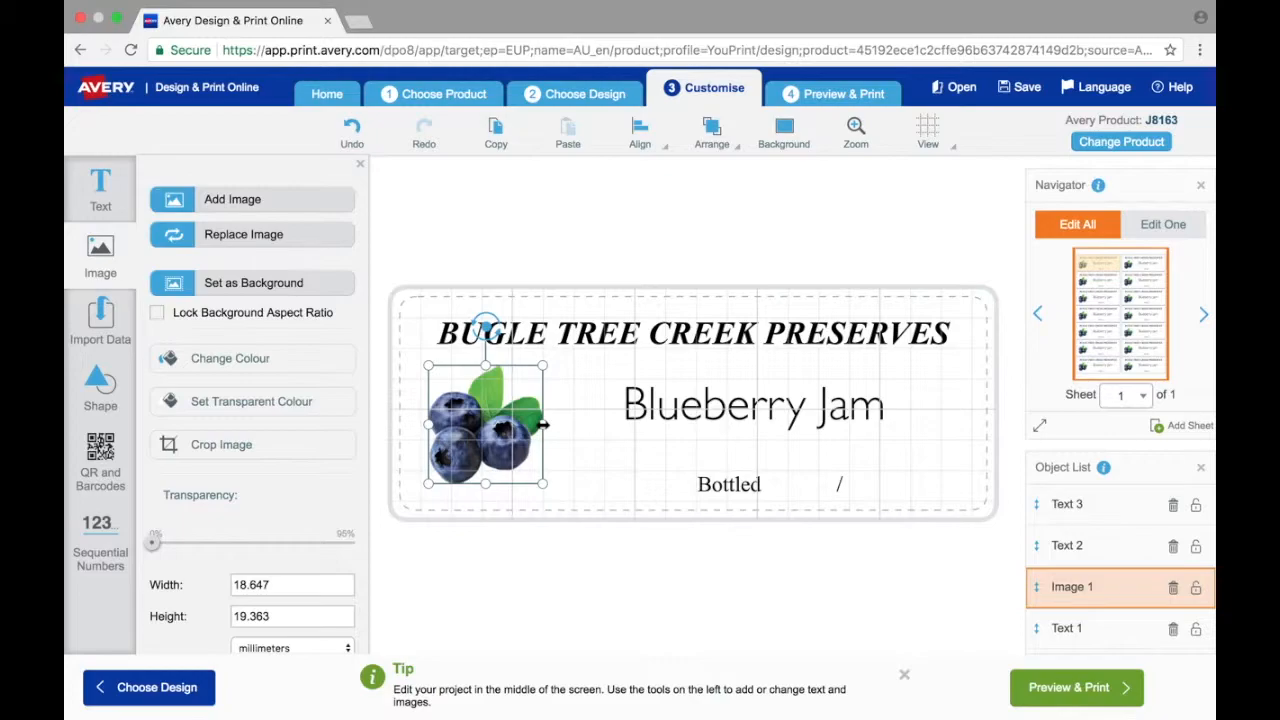
pyautogui.moveTo(542, 425)
pyautogui.mouseDown()
pyautogui.moveTo(590, 425)
pyautogui.moveTo(556, 425)
pyautogui.mouseUp()
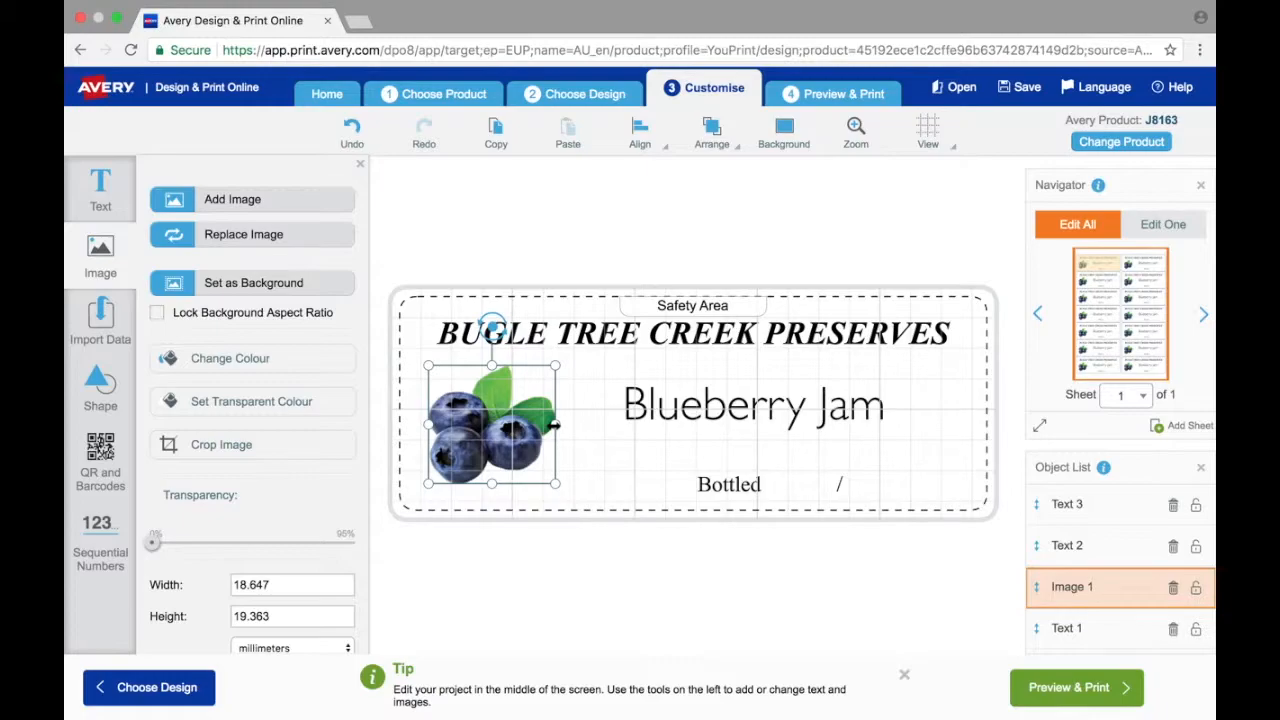
pyautogui.moveTo(555, 425); pyautogui.dragTo(555, 425)
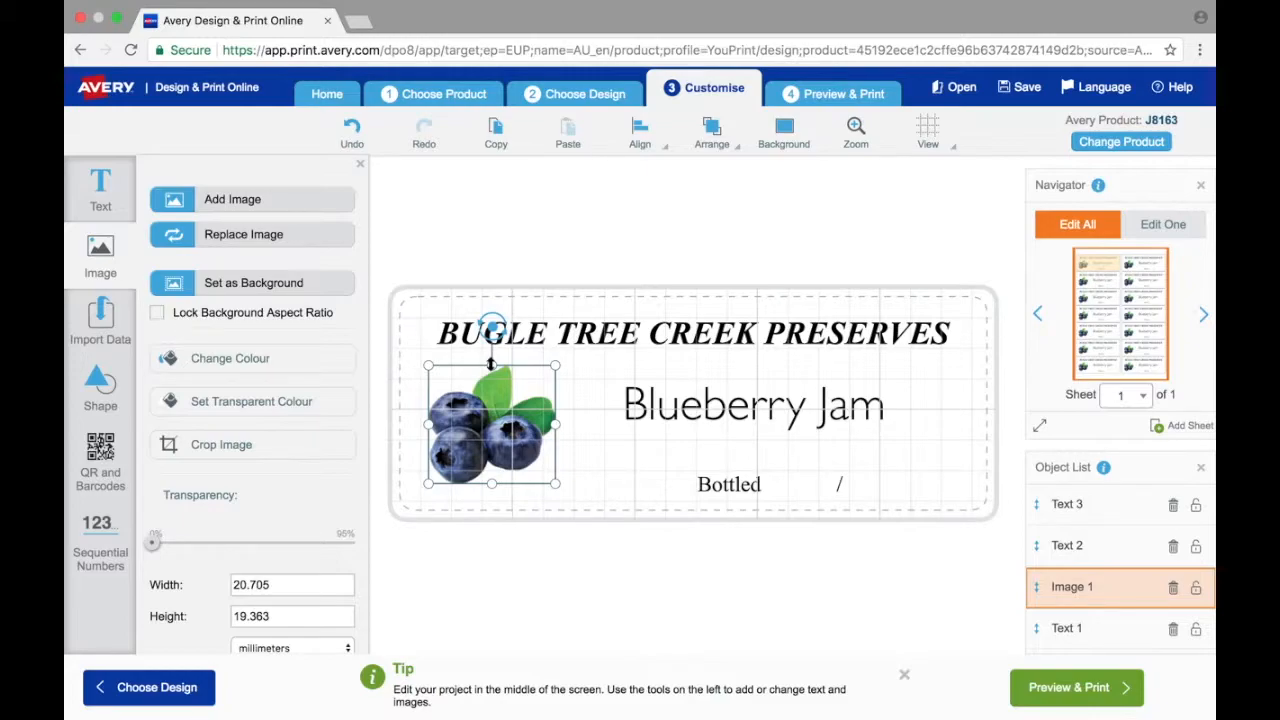
pyautogui.moveTo(491, 363)
pyautogui.mouseDown()
pyautogui.moveTo(491, 296)
pyautogui.moveTo(487, 365)
pyautogui.mouseUp()
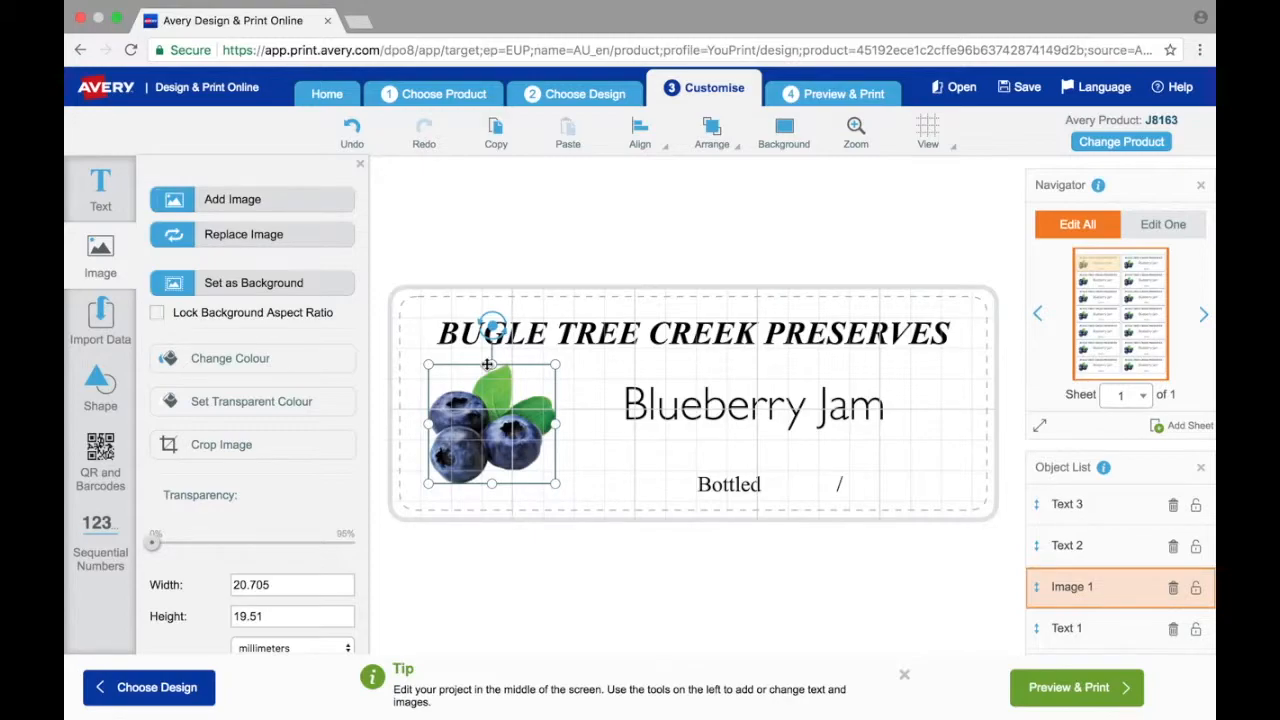
# Step: Try rotating the blueberry image clockwise and turn it back upright
pyautogui.moveTo(492, 330); pyautogui.dragTo(492, 330)
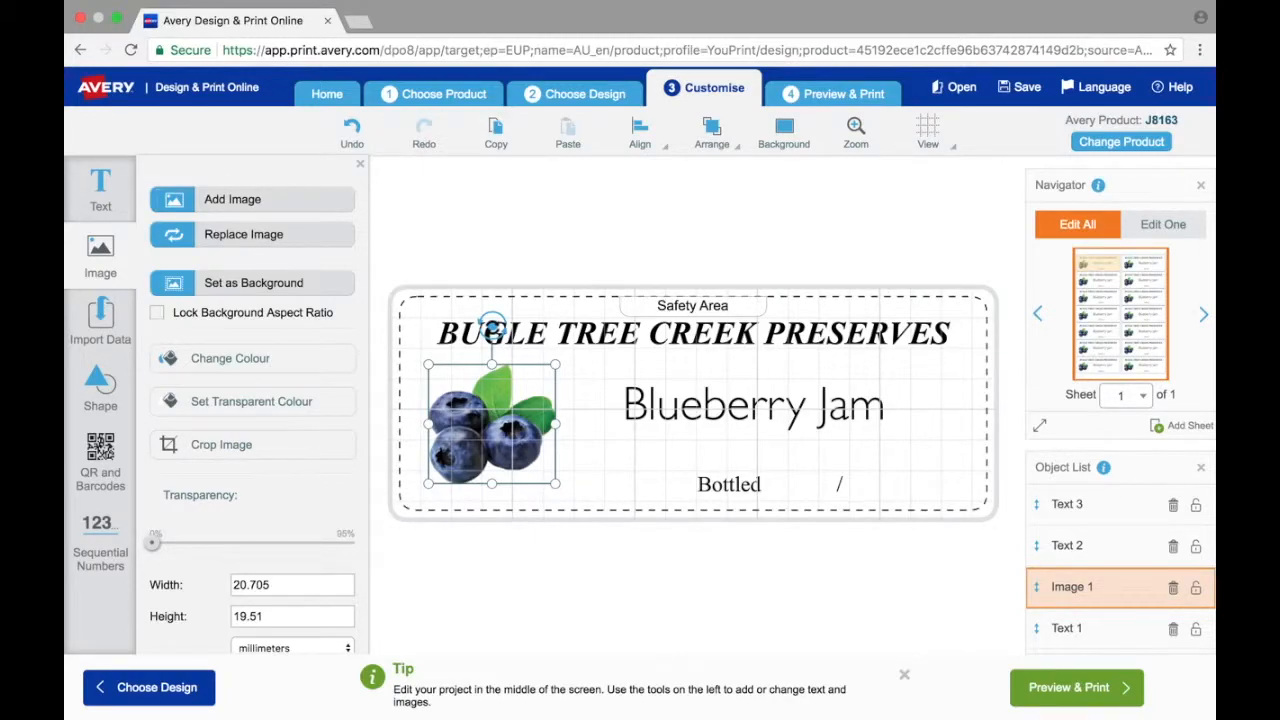
pyautogui.moveTo(492, 329); pyautogui.dragTo(492, 329)
pyautogui.moveTo(492, 330); pyautogui.dragTo(563, 355)
pyautogui.moveTo(555, 349); pyautogui.dragTo(498, 311)
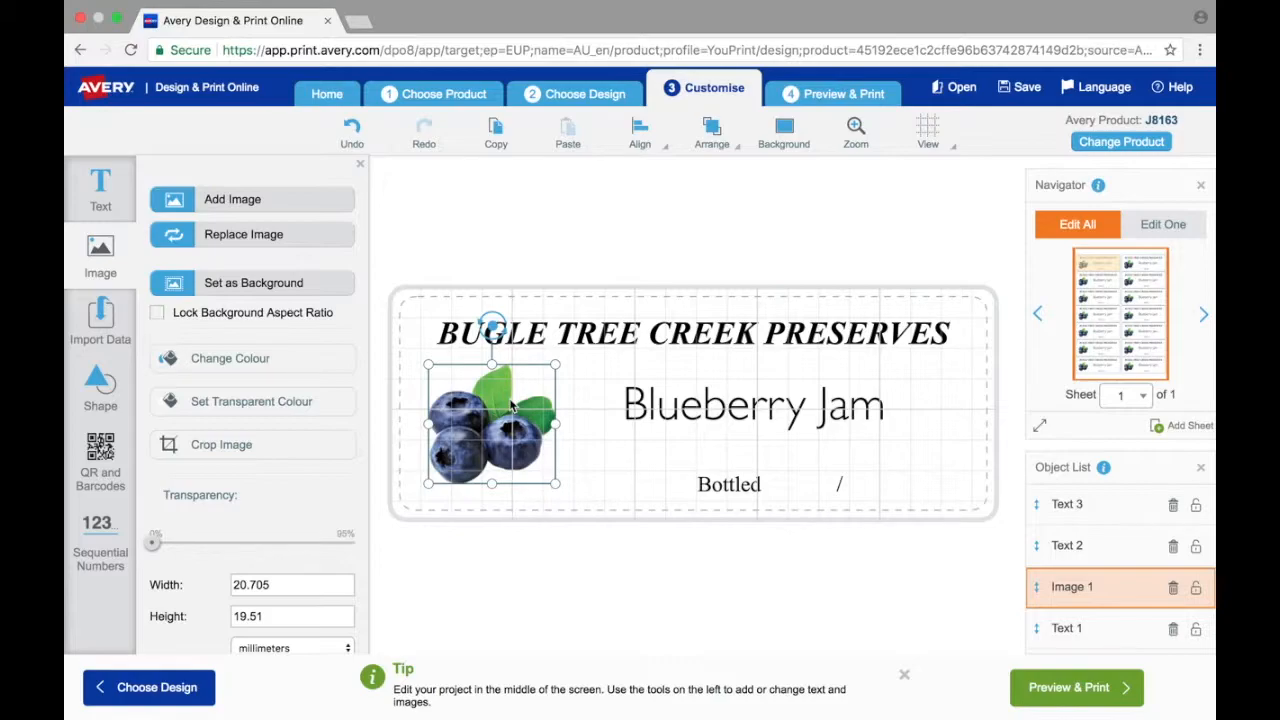
# Step: Delete the blueberry image and browse the computer for a new image to add to the label
pyautogui.press('Delete')
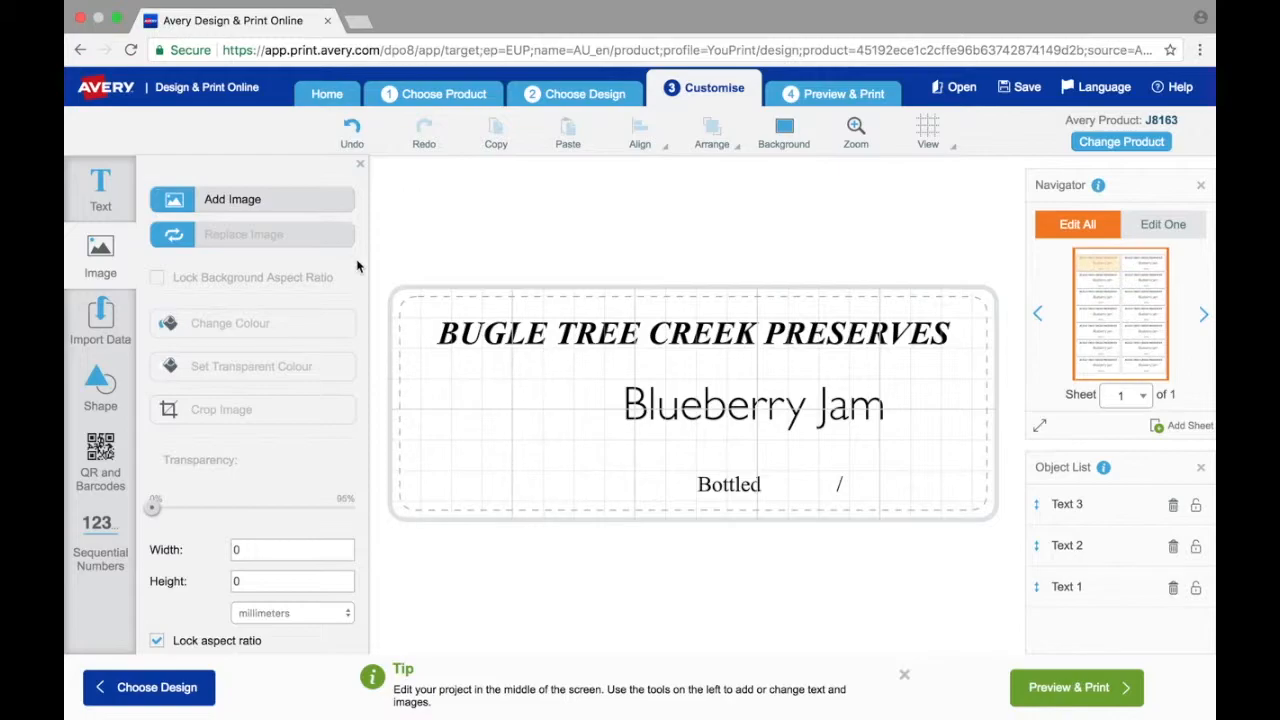
pyautogui.click(317, 218)
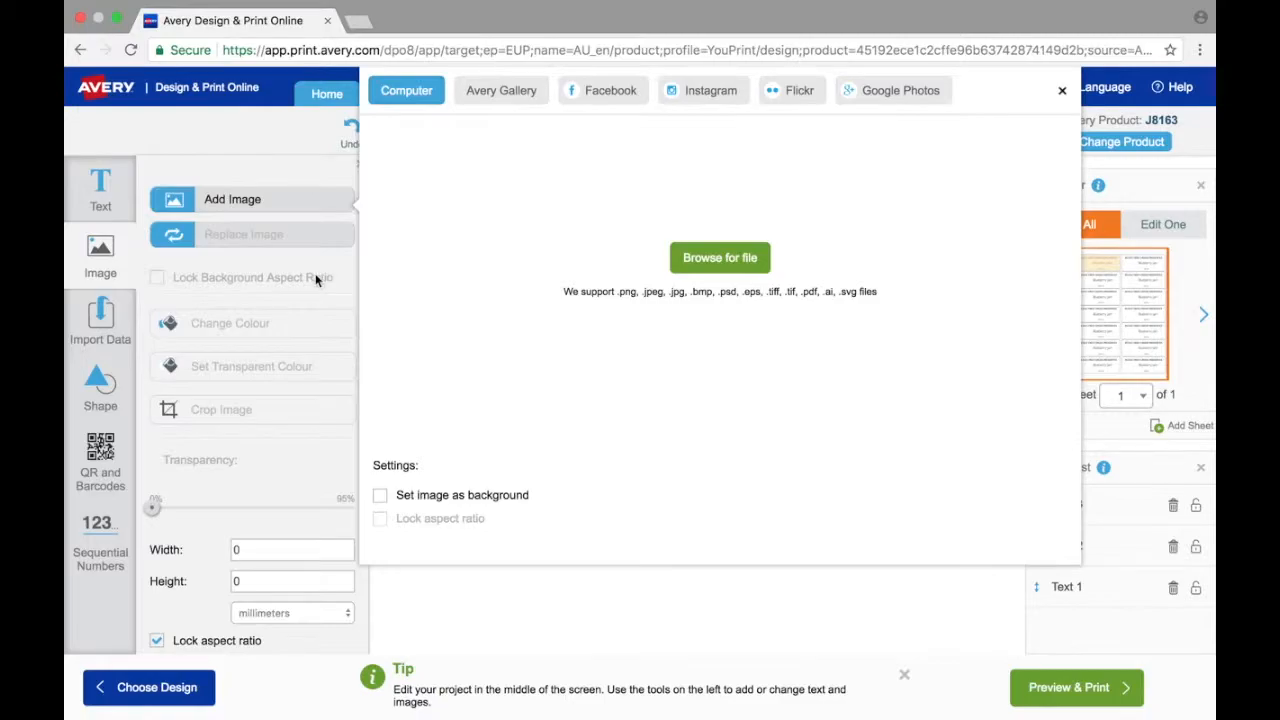
pyautogui.click(692, 264)
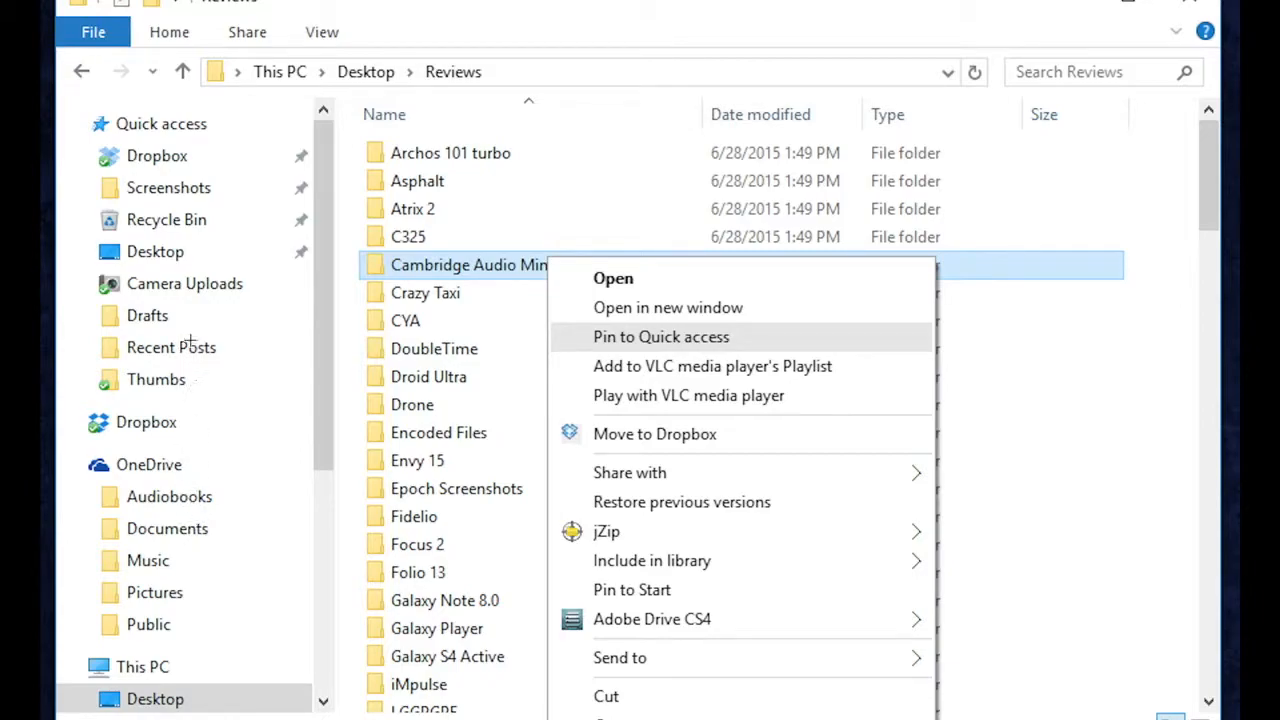
pyautogui.moveTo(75, 103); pyautogui.dragTo(293, 419)
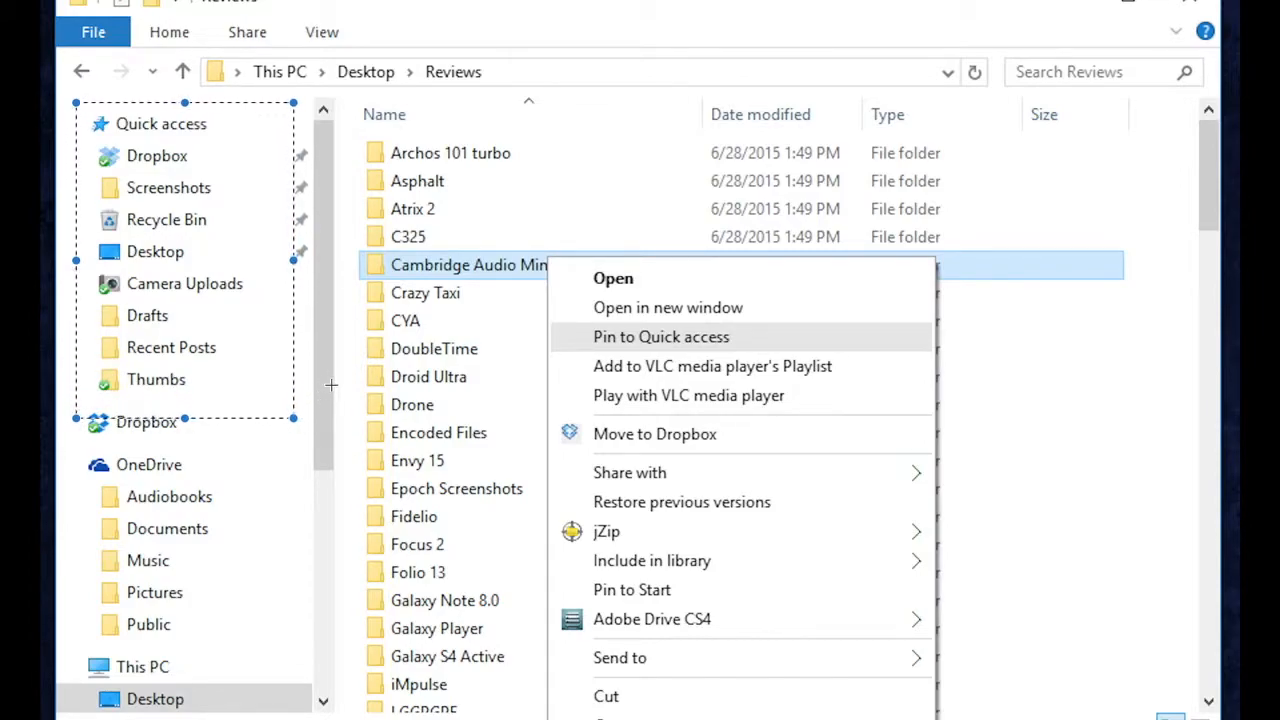
pyautogui.click(331, 386)
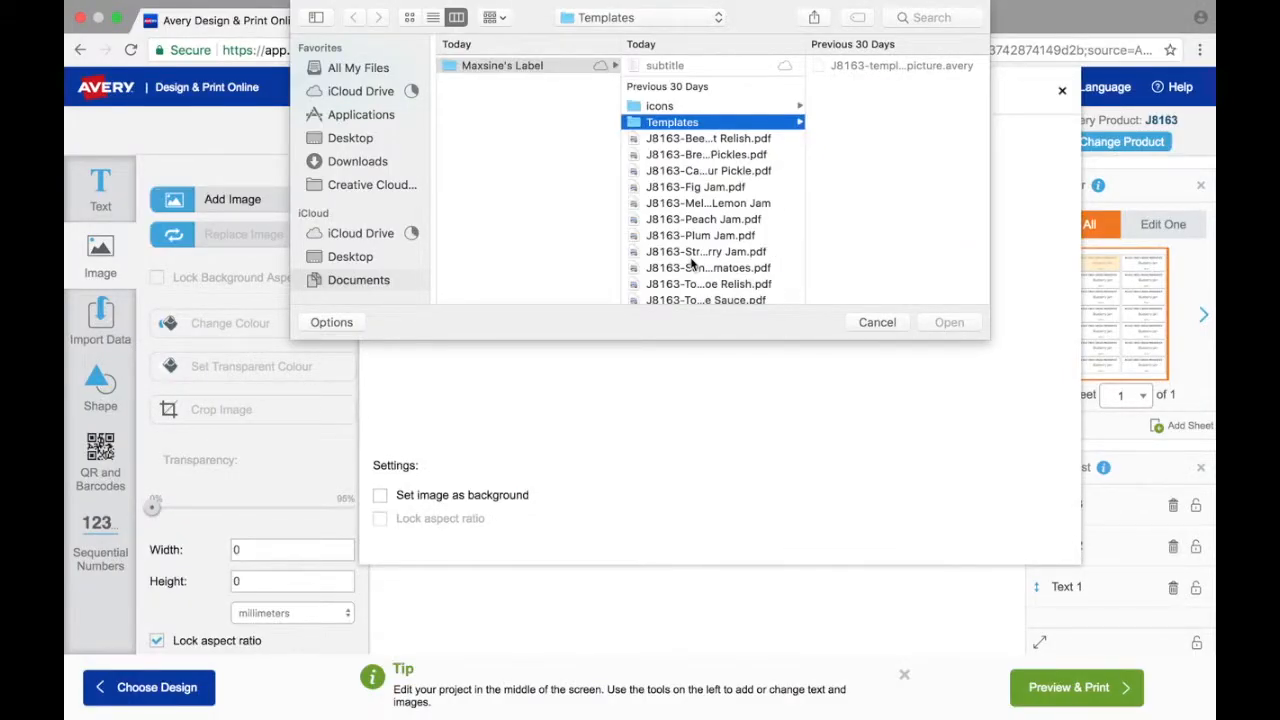
# Step: Insert Apple.jpg from the icons folder and place it to the left of the Blueberry Jam text, below the heading
pyautogui.click(688, 110)
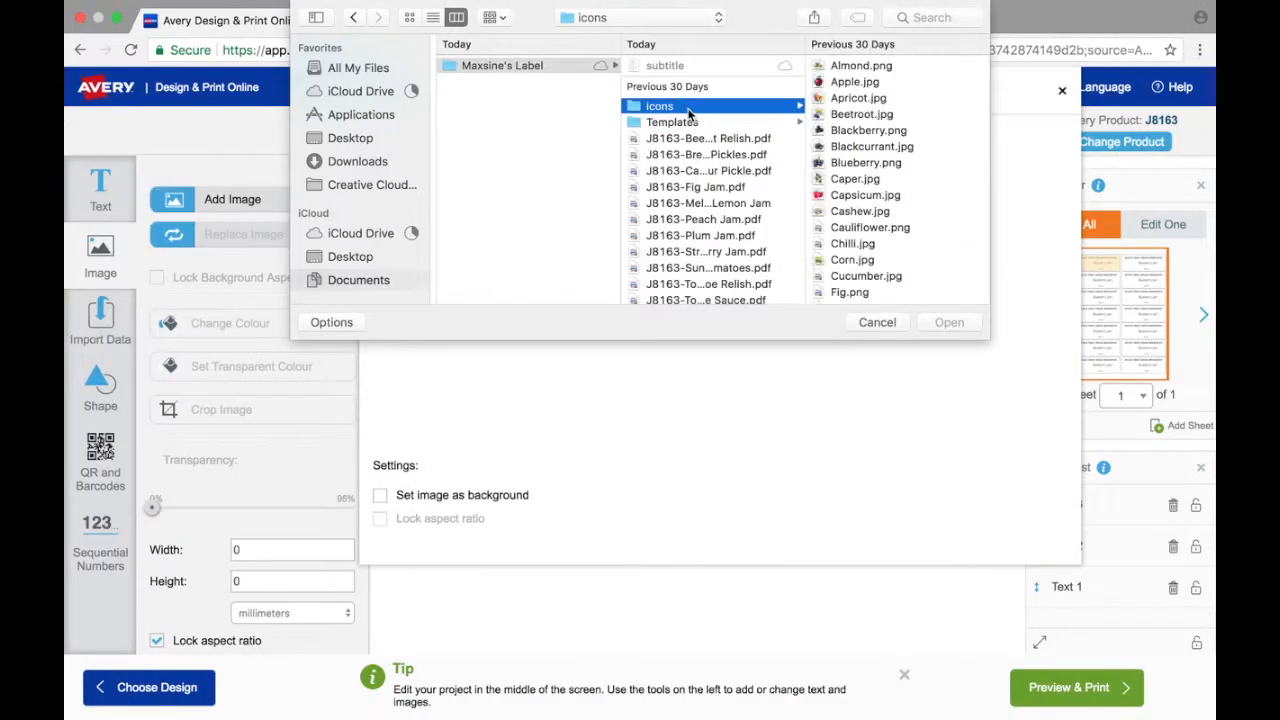
pyautogui.click(873, 84)
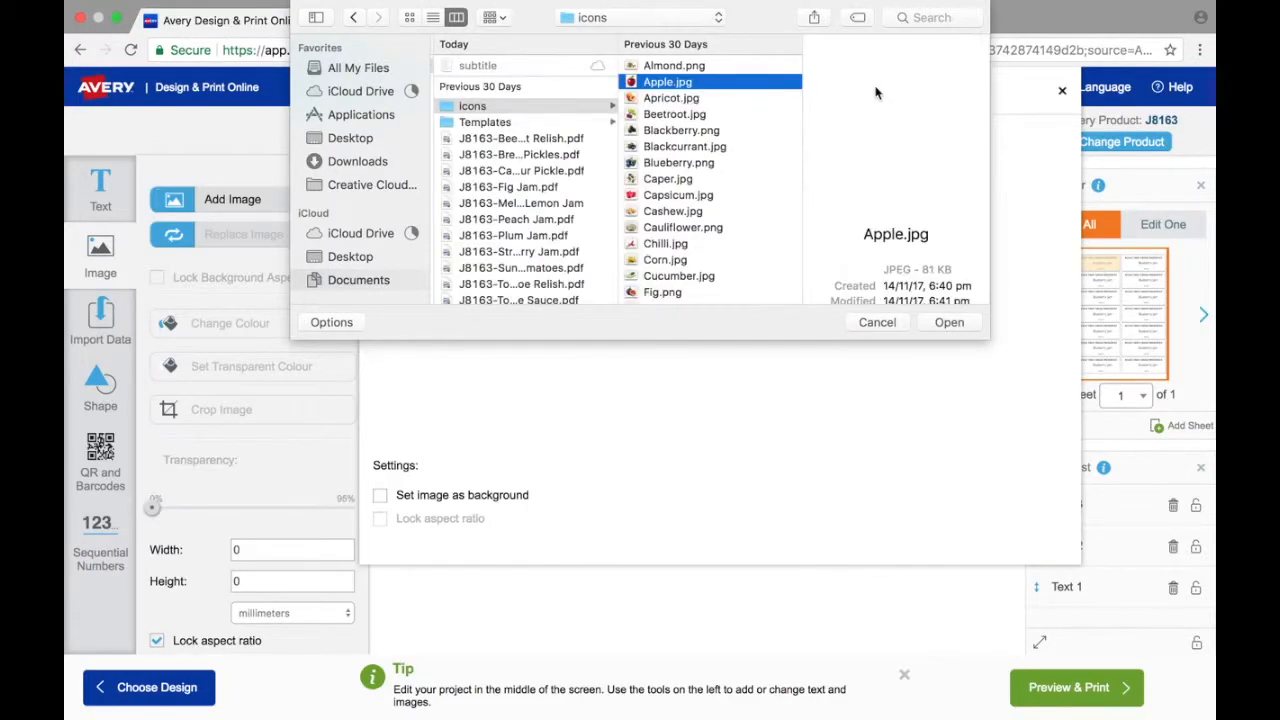
pyautogui.click(949, 323)
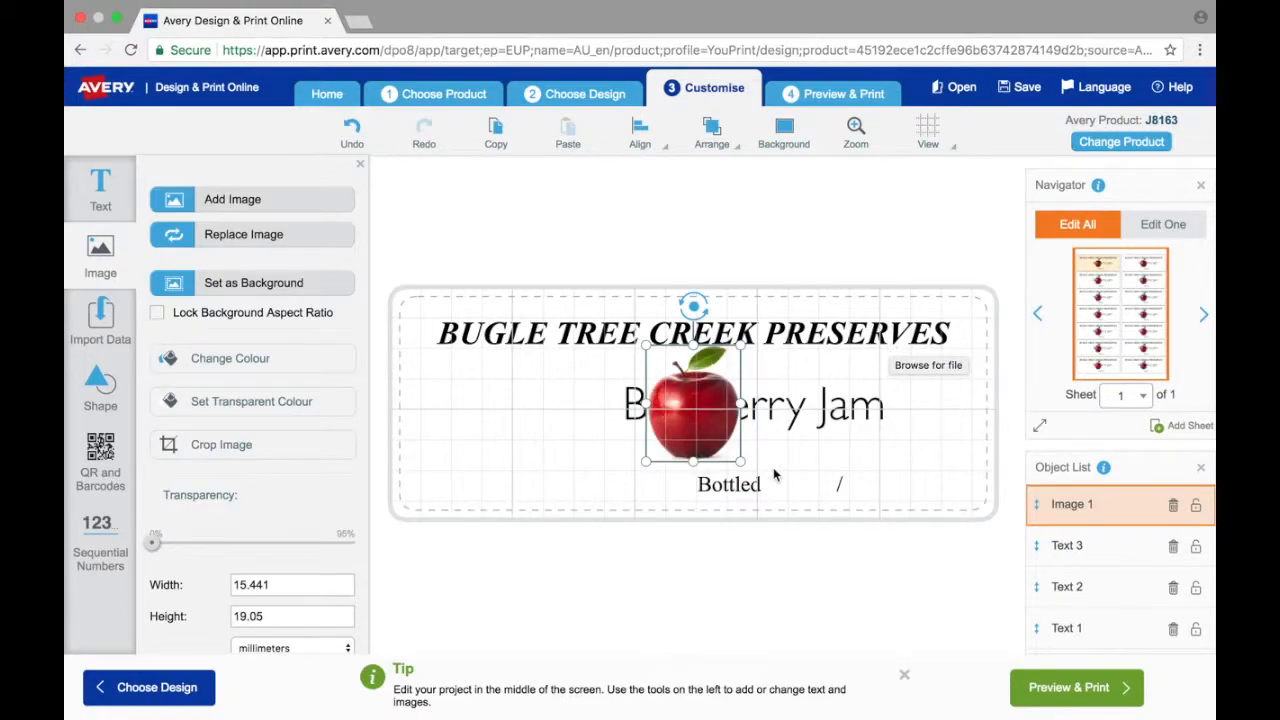
pyautogui.moveTo(698, 411); pyautogui.dragTo(487, 425)
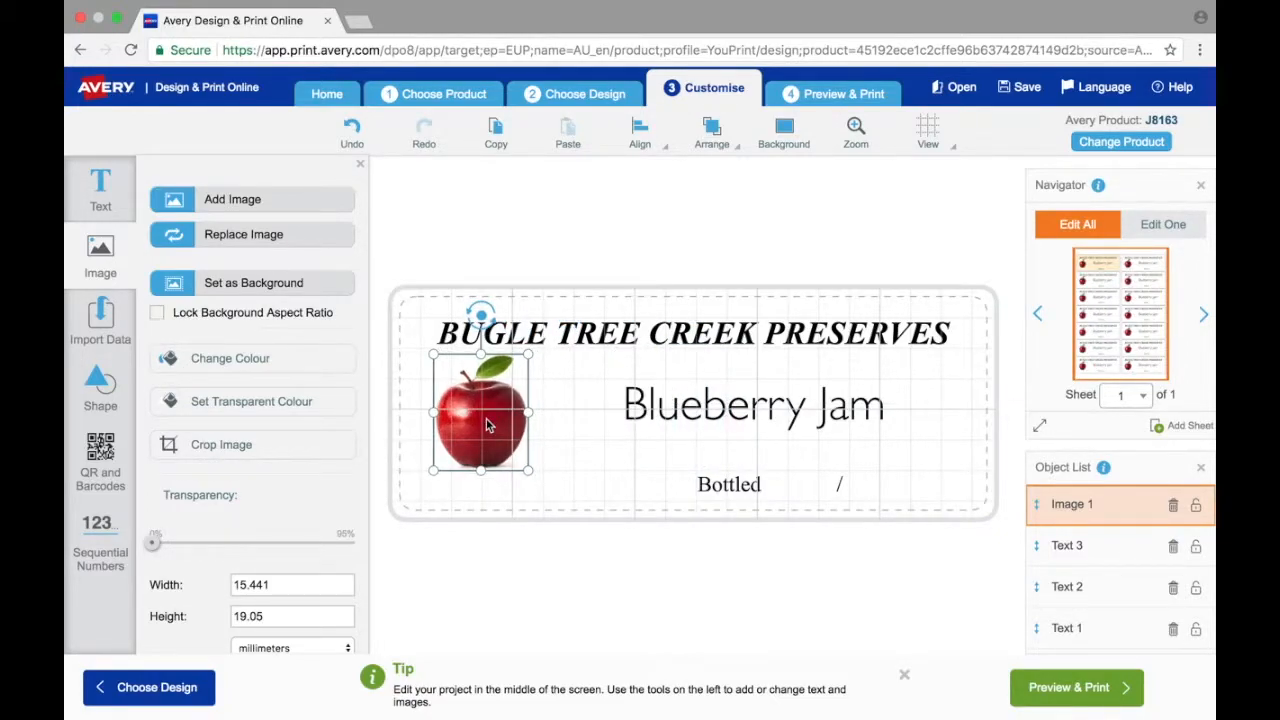
# Step: Remove the word TREE from the label heading so it reads BUGLE CREEK PRESERVES
pyautogui.click(598, 341)
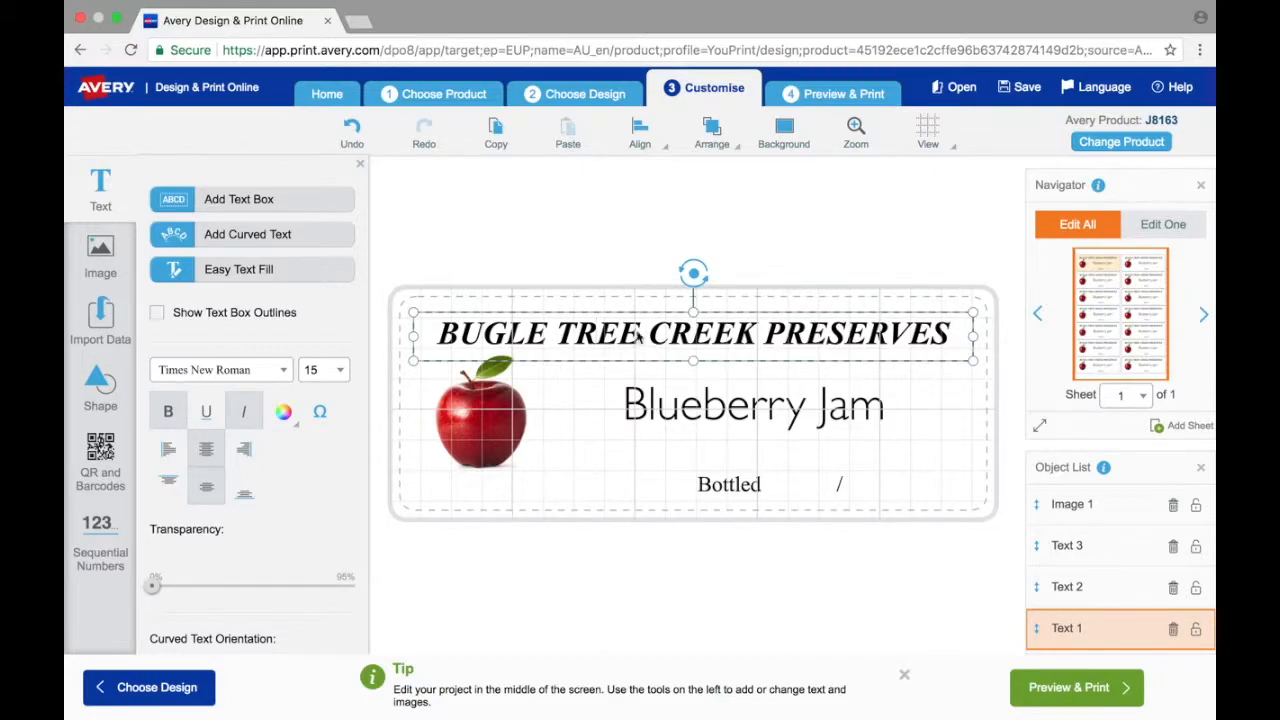
pyautogui.click(640, 338)
pyautogui.press('BackSpace')
pyautogui.press('BackSpace')
pyautogui.press('BackSpace')
pyautogui.press('BackSpace')
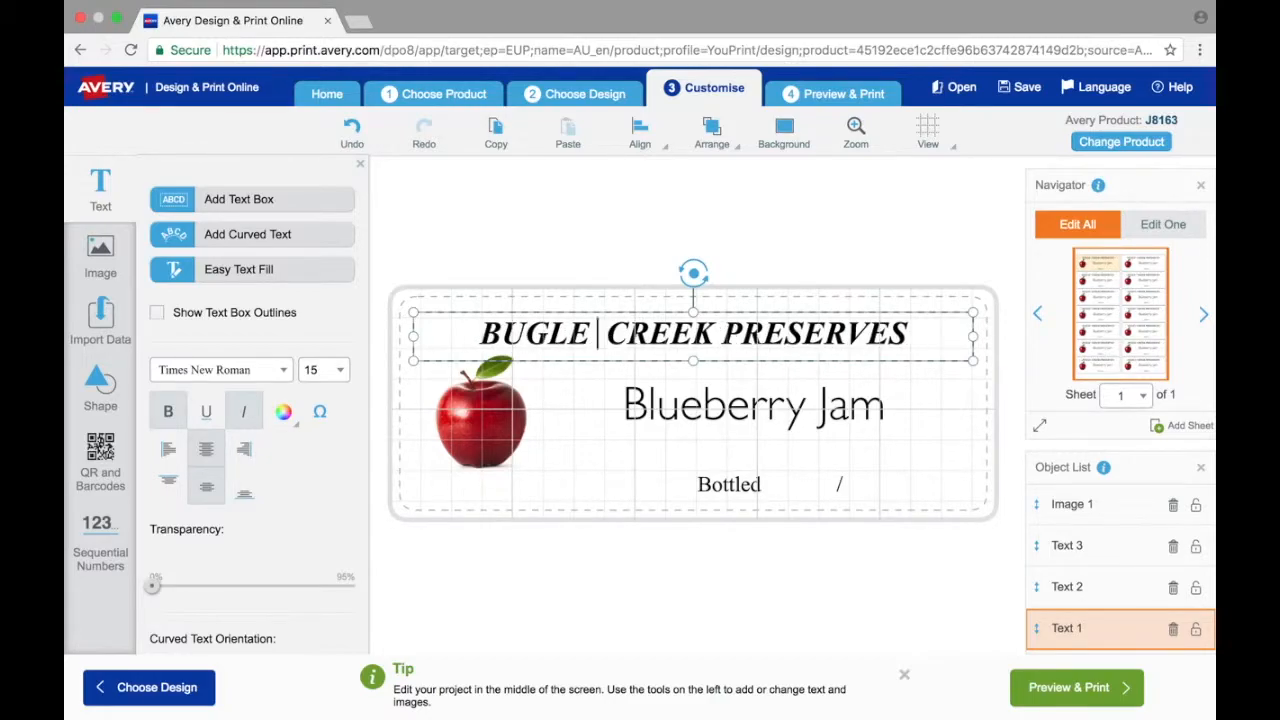
pyautogui.press('BackSpace')
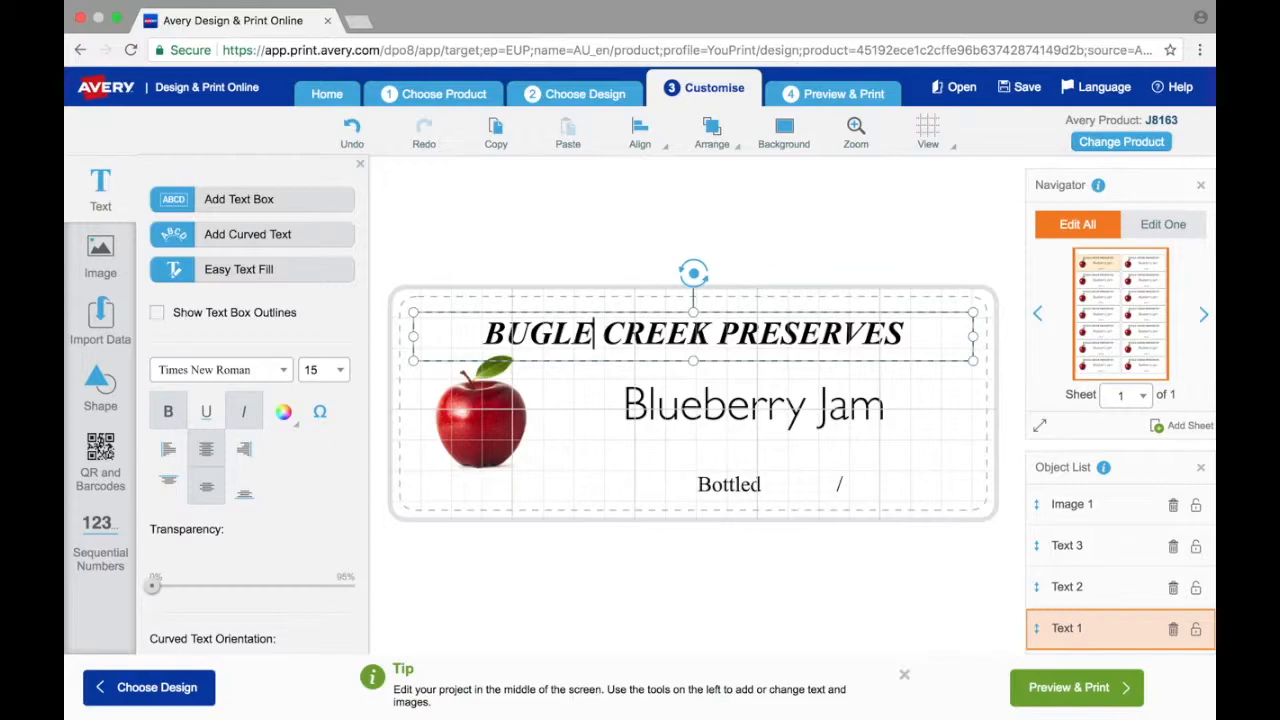
# Step: Erase CREEK PRESERVES from the label heading and delete the whole heading text box
pyautogui.click(903, 338)
pyautogui.press('BackSpace')
pyautogui.press('BackSpace')
pyautogui.press('BackSpace')
pyautogui.press('BackSpace')
pyautogui.press('BackSpace')
pyautogui.press('BackSpace')
pyautogui.press('BackSpace')
pyautogui.press('BackSpace')
pyautogui.press('BackSpace')
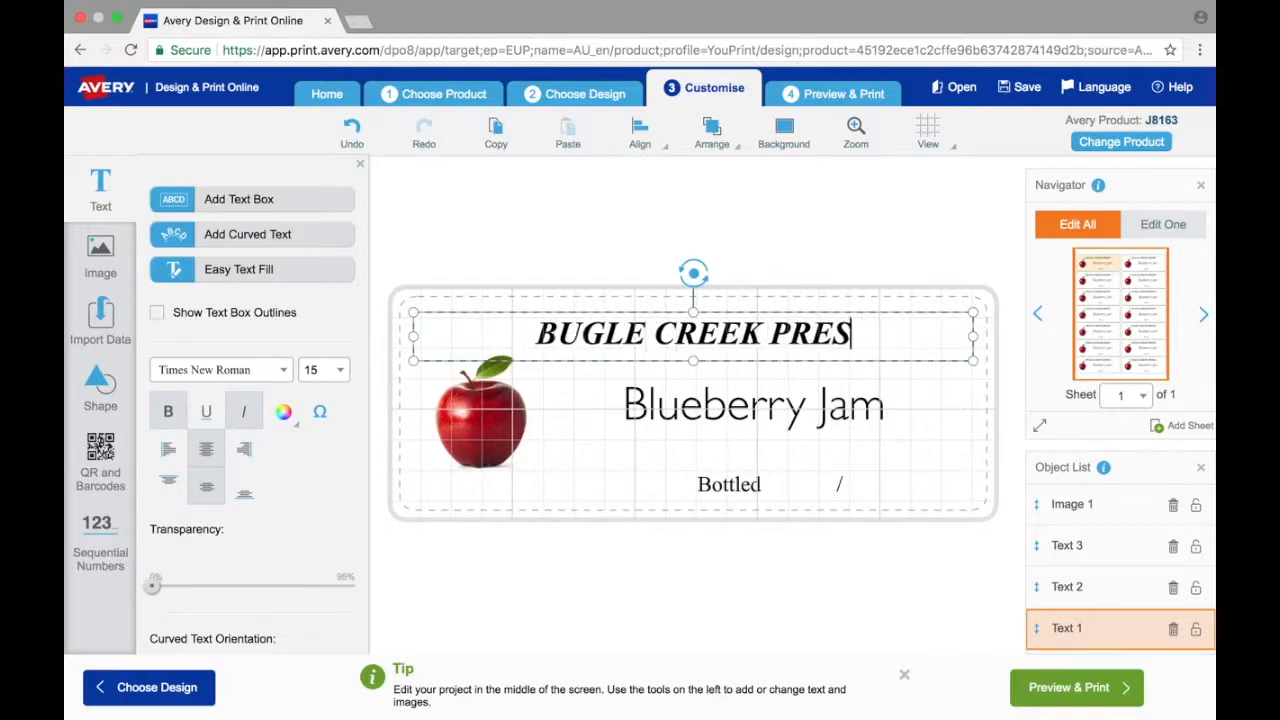
pyautogui.press('BackSpace')
pyautogui.press('BackSpace')
pyautogui.press('BackSpace')
pyautogui.press('BackSpace')
pyautogui.press('BackSpace')
pyautogui.press('BackSpace')
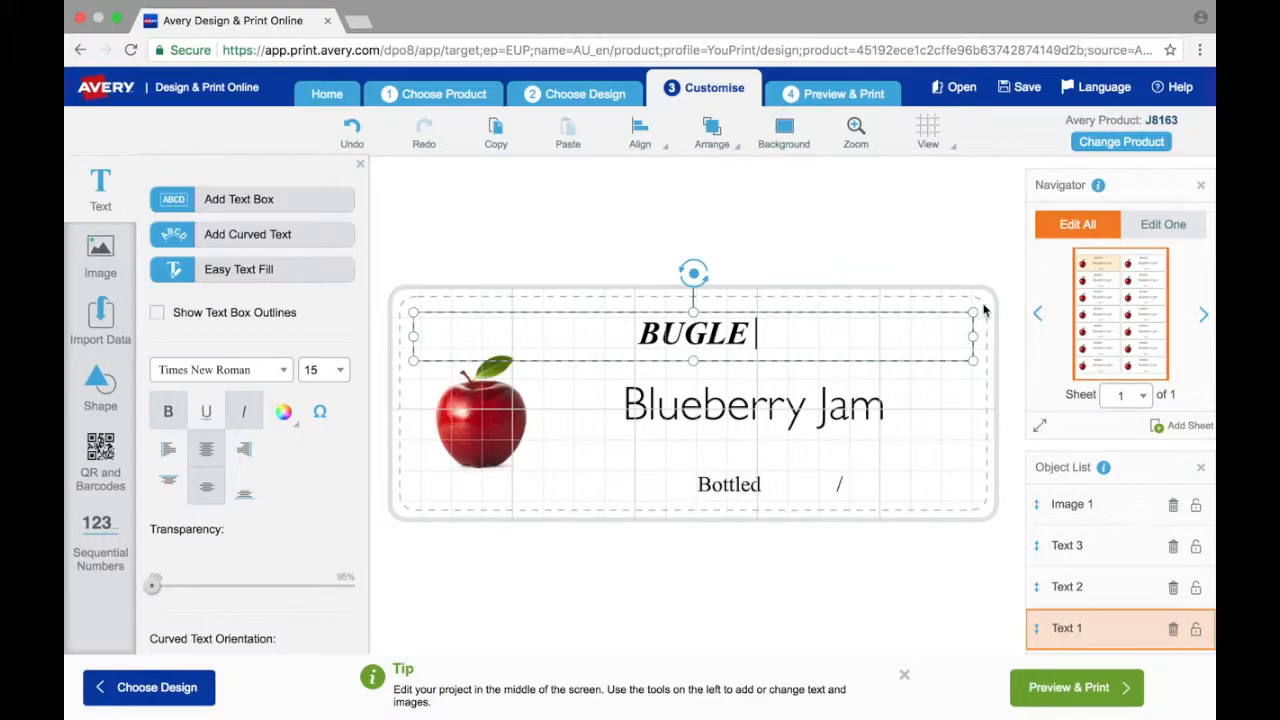
pyautogui.click(947, 361)
pyautogui.press('Delete')
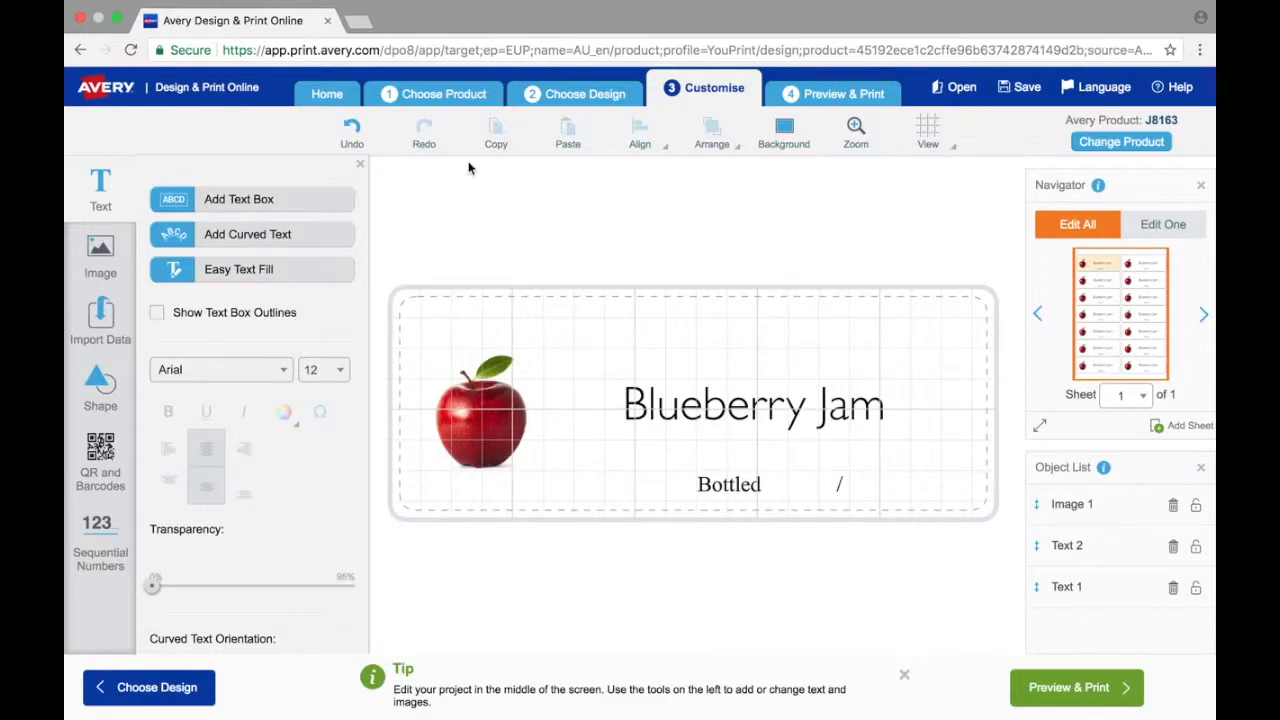
# Step: Add a new text box reading Apple to the label
pyautogui.click(240, 199)
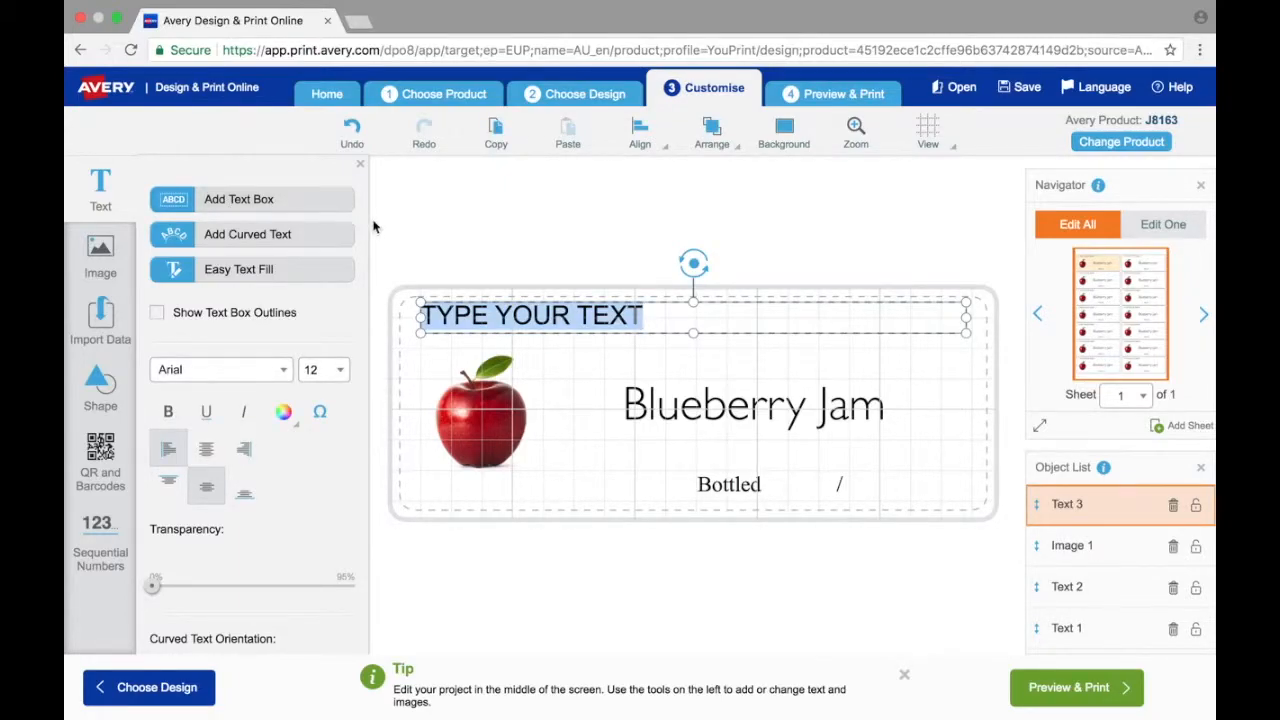
pyautogui.write('Apple')
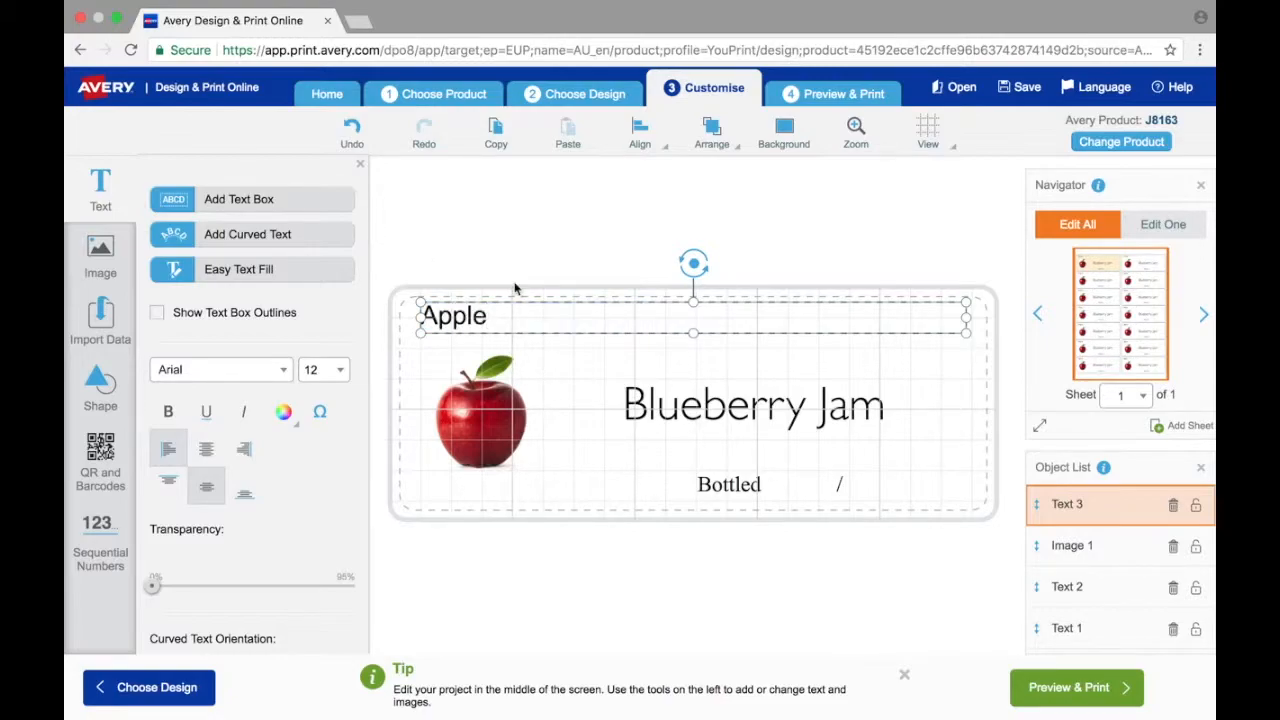
pyautogui.click(585, 350)
# Step: Narrow the Apple text box, place it above the Blueberry Jam text and make it slightly taller
pyautogui.click(472, 318)
pyautogui.moveTo(967, 318); pyautogui.dragTo(521, 331)
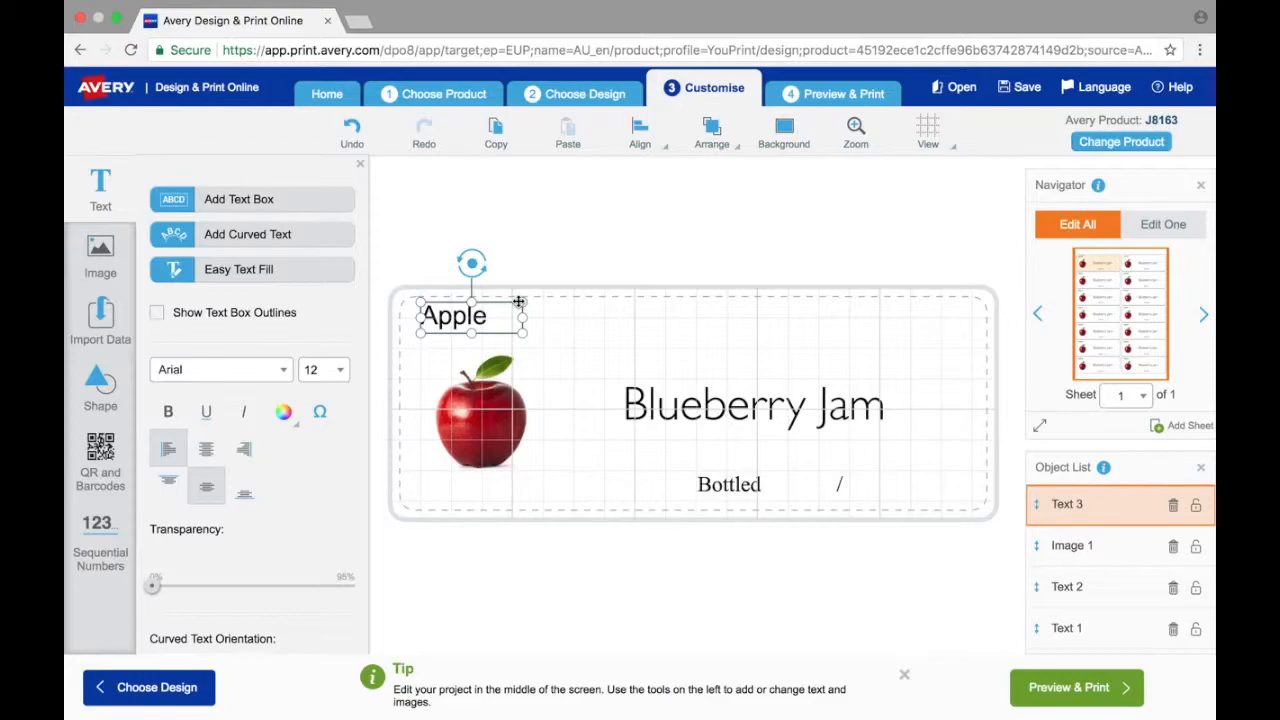
pyautogui.moveTo(519, 301); pyautogui.dragTo(757, 312)
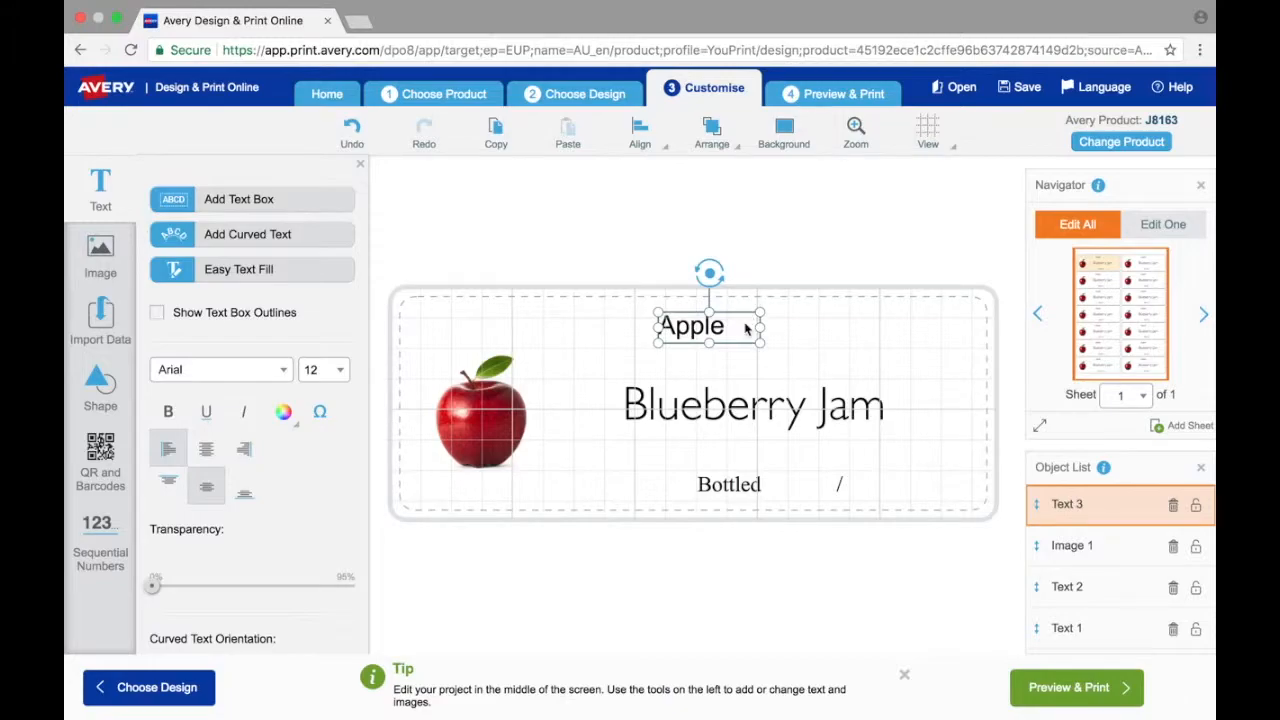
pyautogui.moveTo(707, 341)
pyautogui.mouseDown()
pyautogui.moveTo(726, 391)
pyautogui.moveTo(716, 347)
pyautogui.mouseUp()
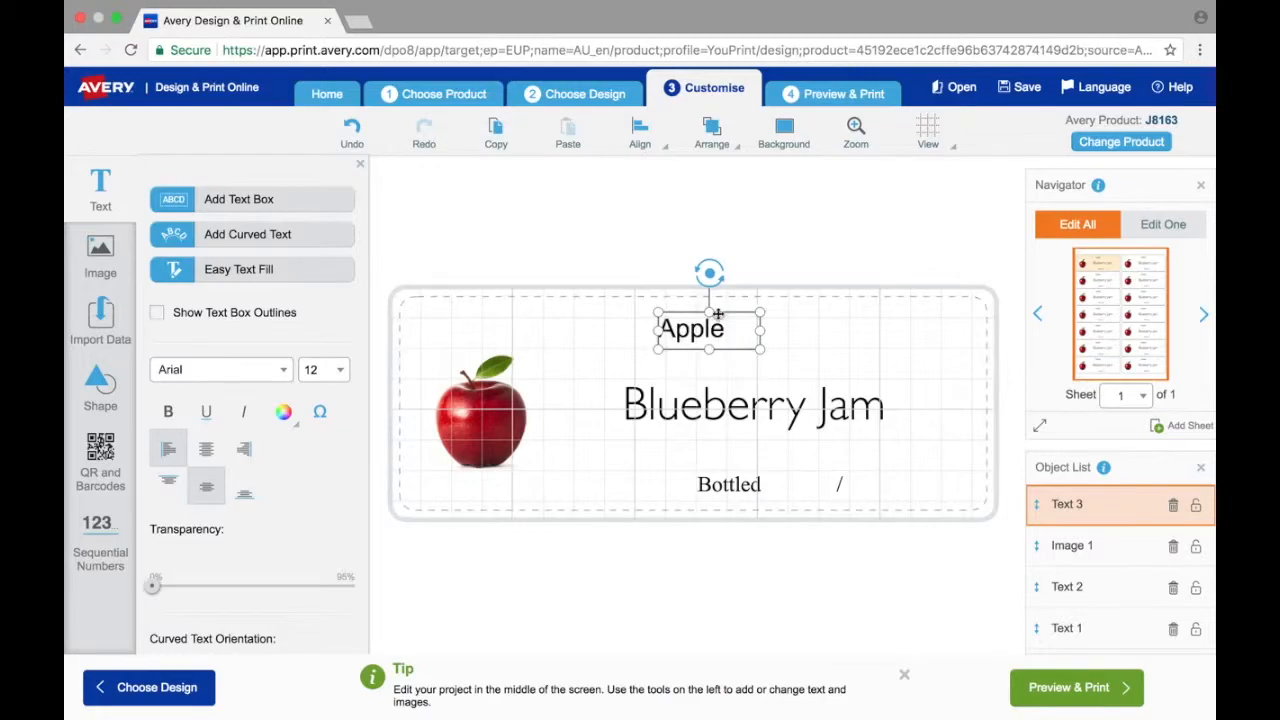
pyautogui.moveTo(709, 272); pyautogui.dragTo(703, 200)
# Step: Replace the word Blueberry with Apple so the label's main text reads Apple Jam
pyautogui.click(716, 416)
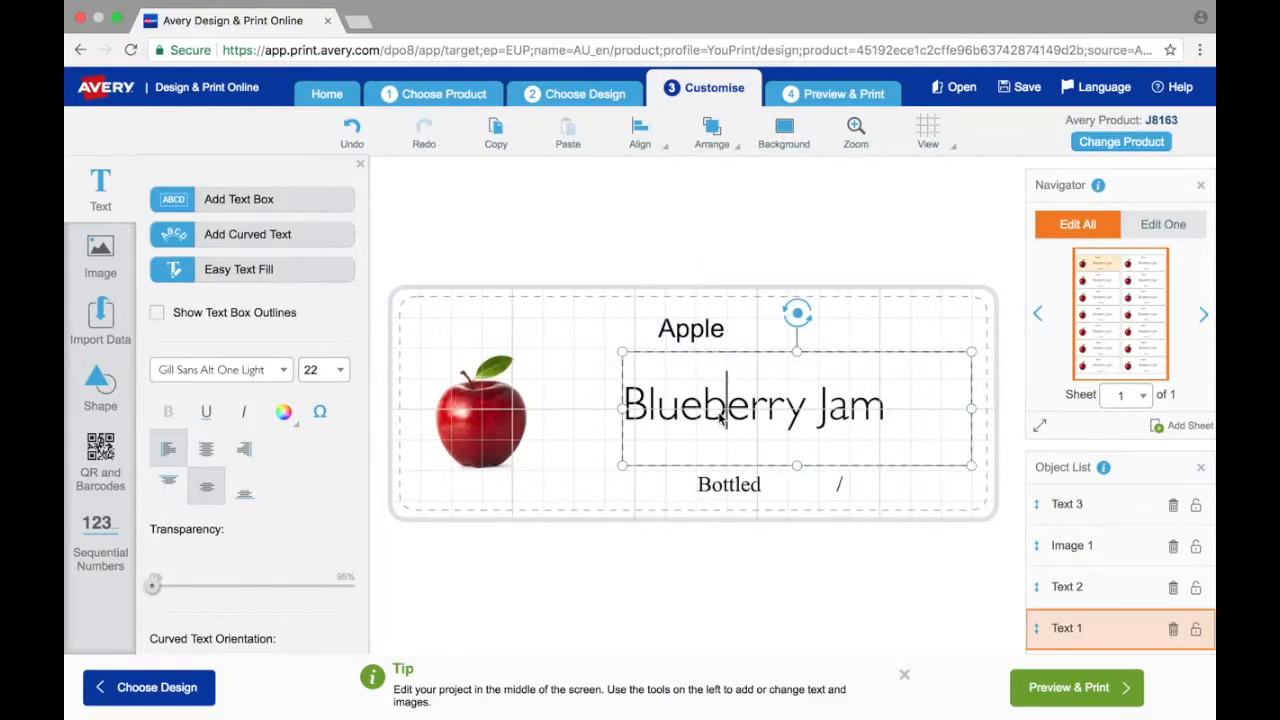
pyautogui.click(806, 428)
pyautogui.press('BackSpace')
pyautogui.press('BackSpace')
pyautogui.press('BackSpace')
pyautogui.press('BackSpace')
pyautogui.press('BackSpace')
pyautogui.press('BackSpace')
pyautogui.press('BackSpace')
pyautogui.press('BackSpace')
pyautogui.press('BackSpace')
pyautogui.write('Apple')
# Step: Set the Apple heading's font size to 22, then widen its text box to fit one line and move it up above Apple Jam
pyautogui.click(693, 338)
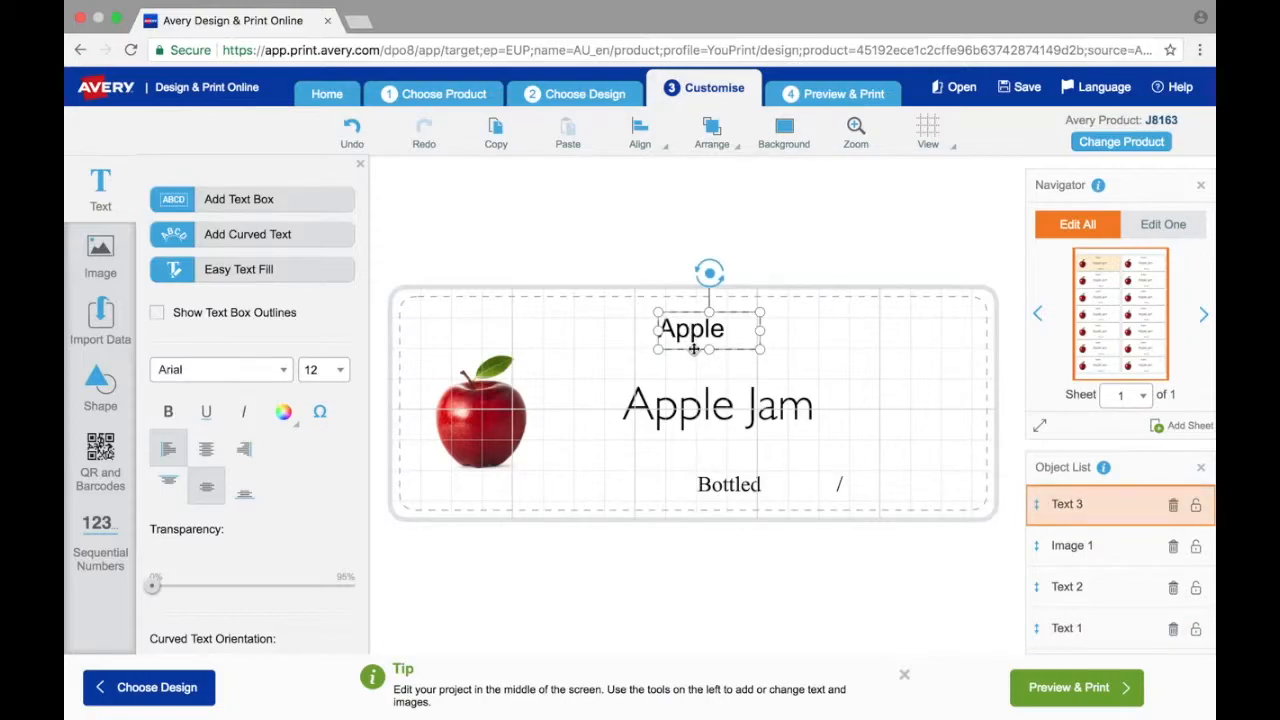
pyautogui.click(693, 348)
pyautogui.click(342, 372)
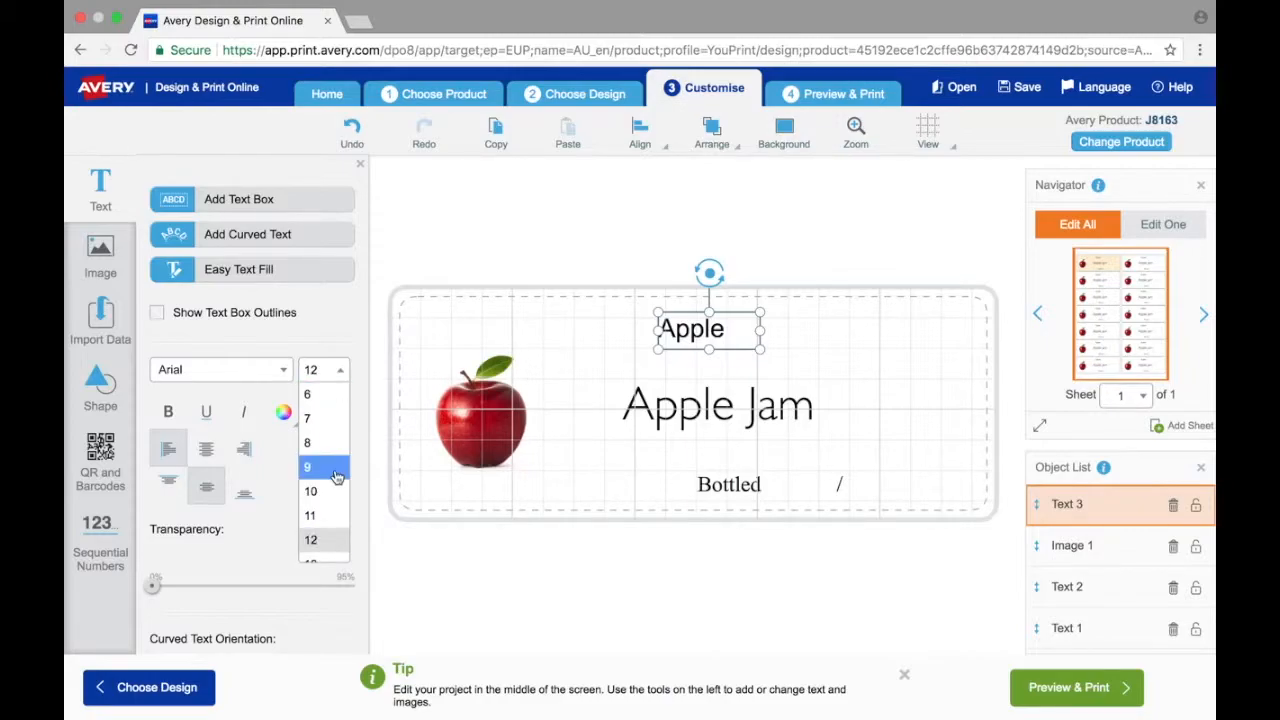
pyautogui.scroll(-3, 337, 478)
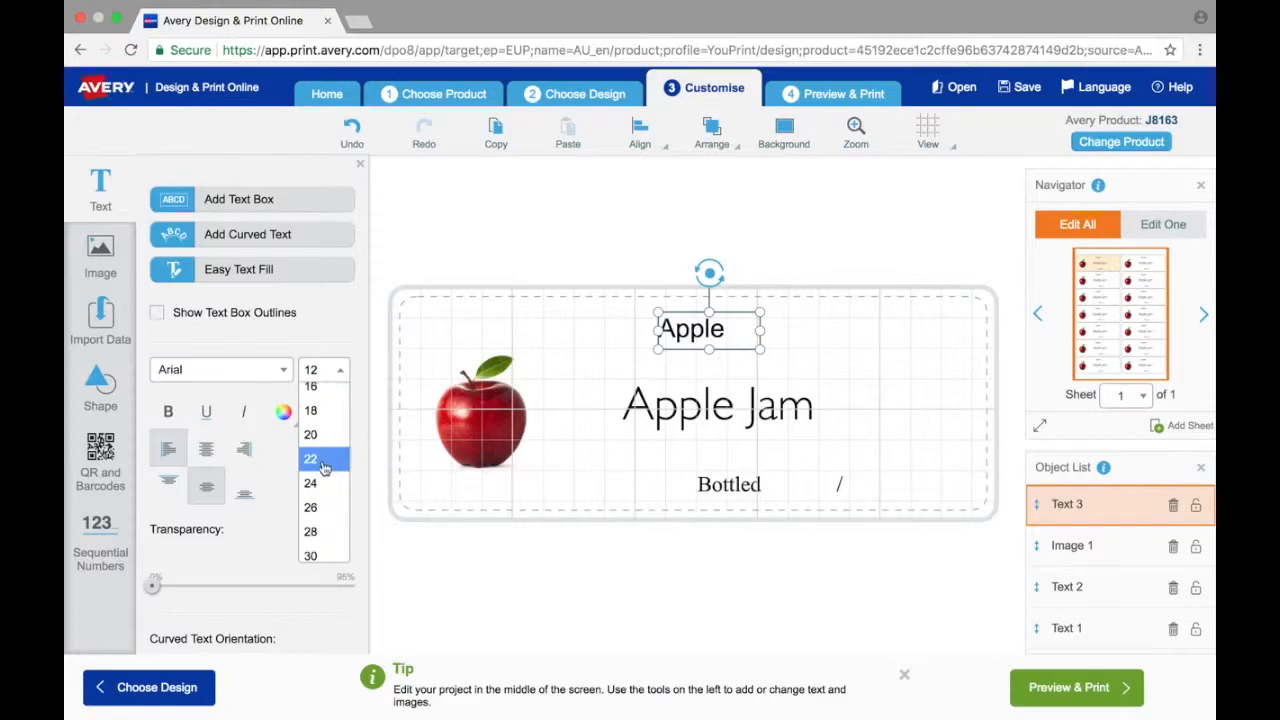
pyautogui.click(323, 458)
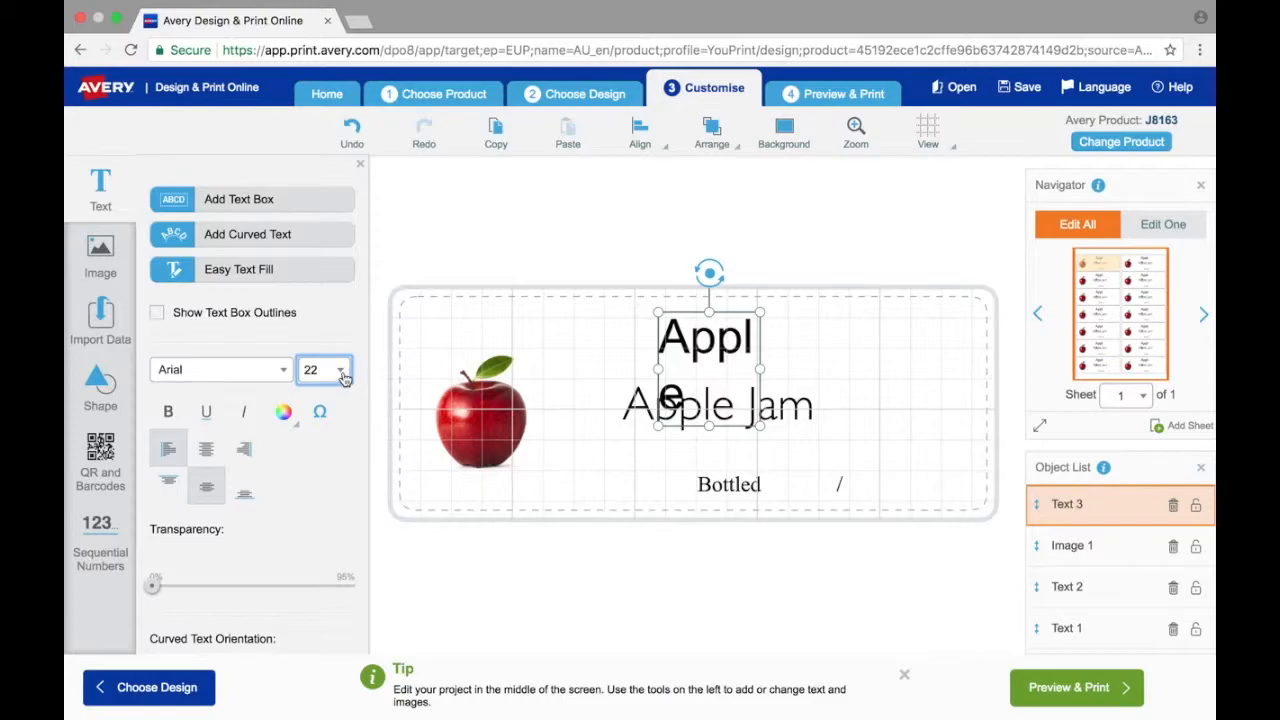
pyautogui.moveTo(760, 366); pyautogui.dragTo(857, 357)
pyautogui.moveTo(774, 309); pyautogui.dragTo(782, 280)
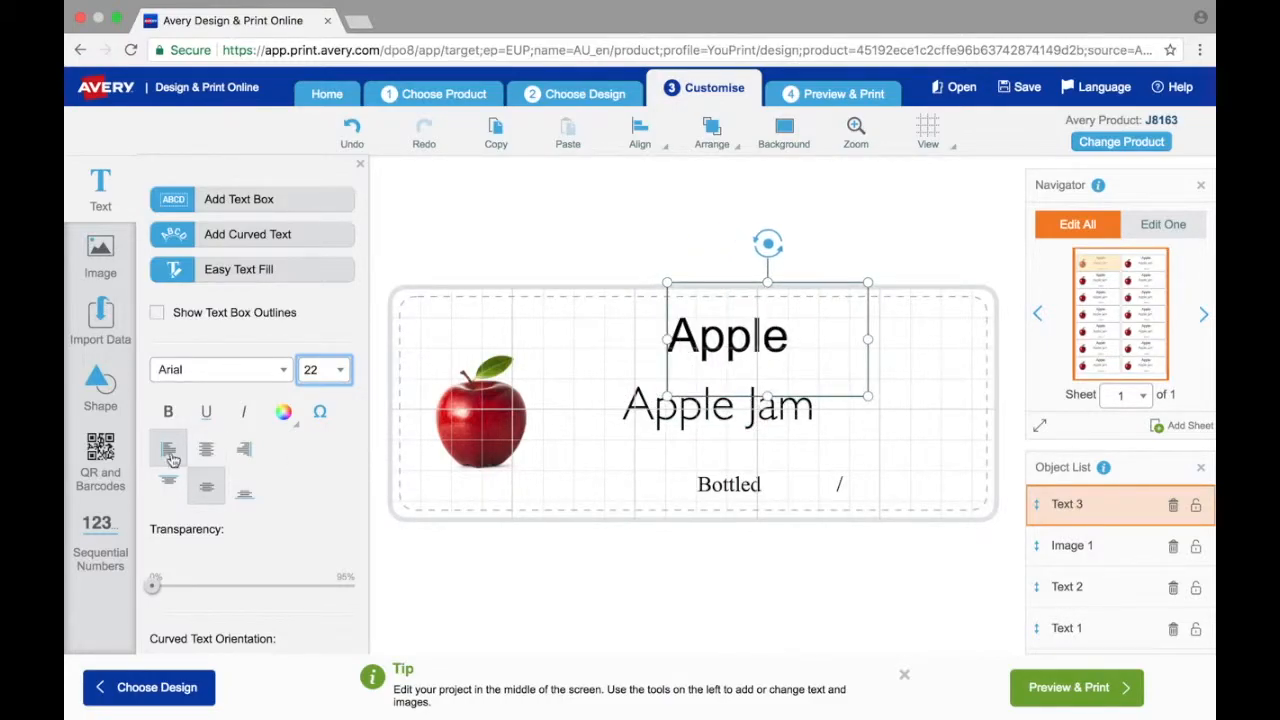
# Step: Try bold, underline and italic on the Apple heading and turn each style off again
pyautogui.click(170, 418)
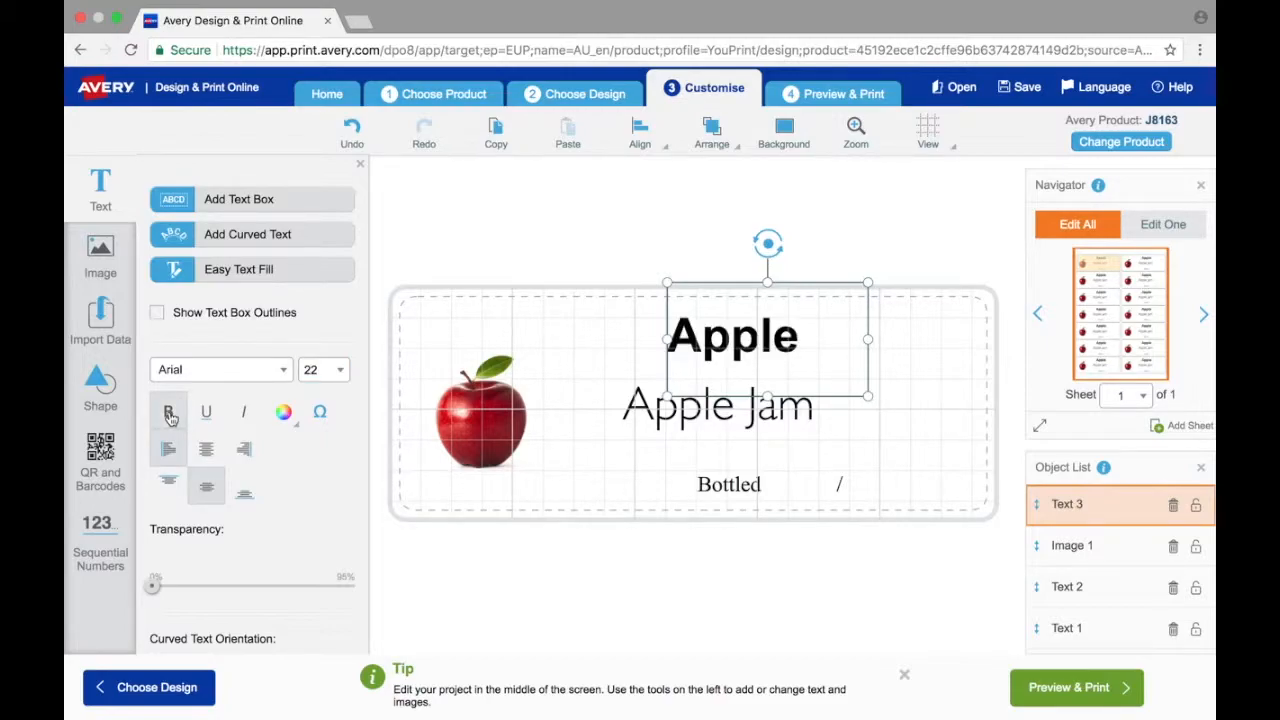
pyautogui.click(170, 418)
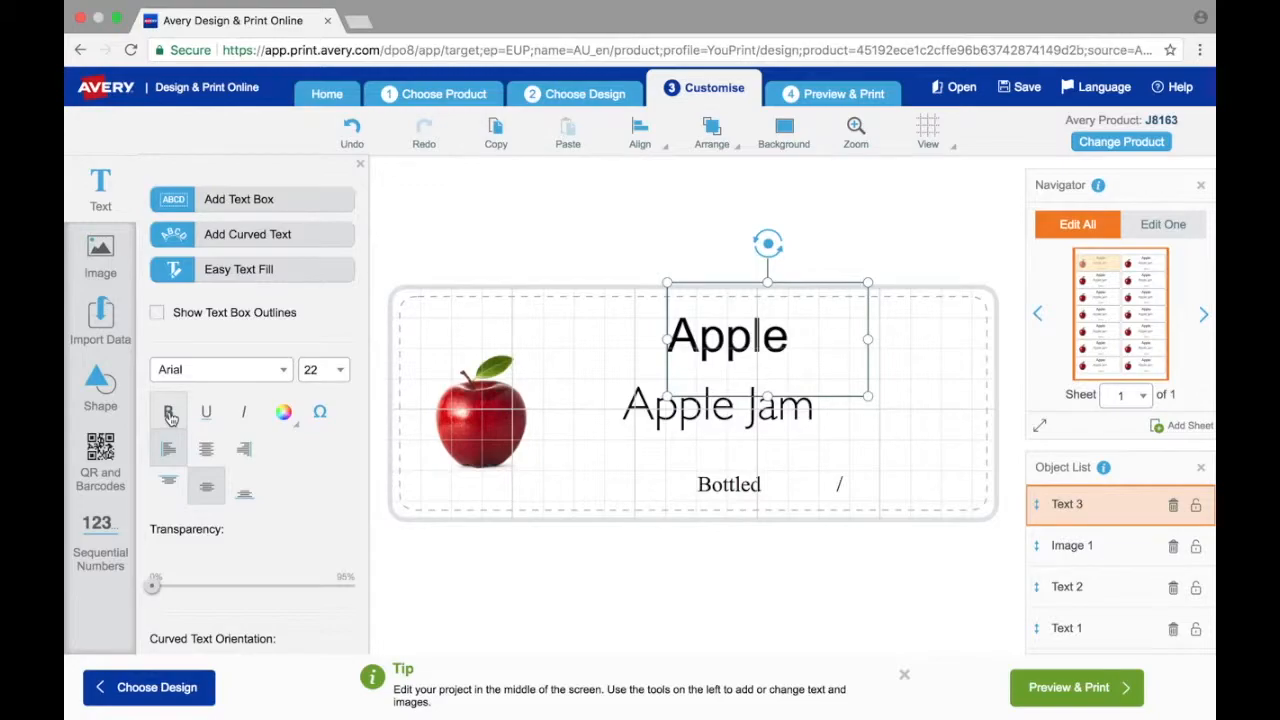
pyautogui.click(170, 418)
pyautogui.click(170, 418)
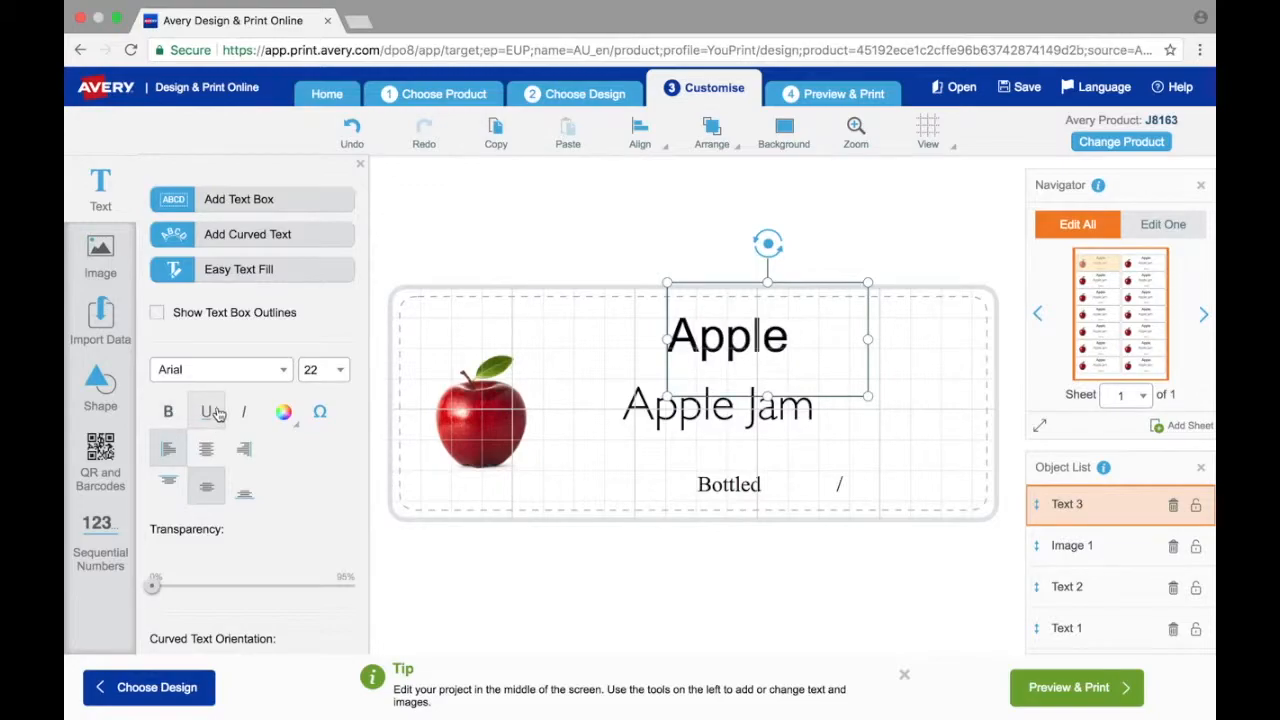
pyautogui.click(212, 412)
pyautogui.click(216, 412)
pyautogui.click(248, 424)
pyautogui.click(250, 428)
pyautogui.click(250, 428)
pyautogui.click(250, 428)
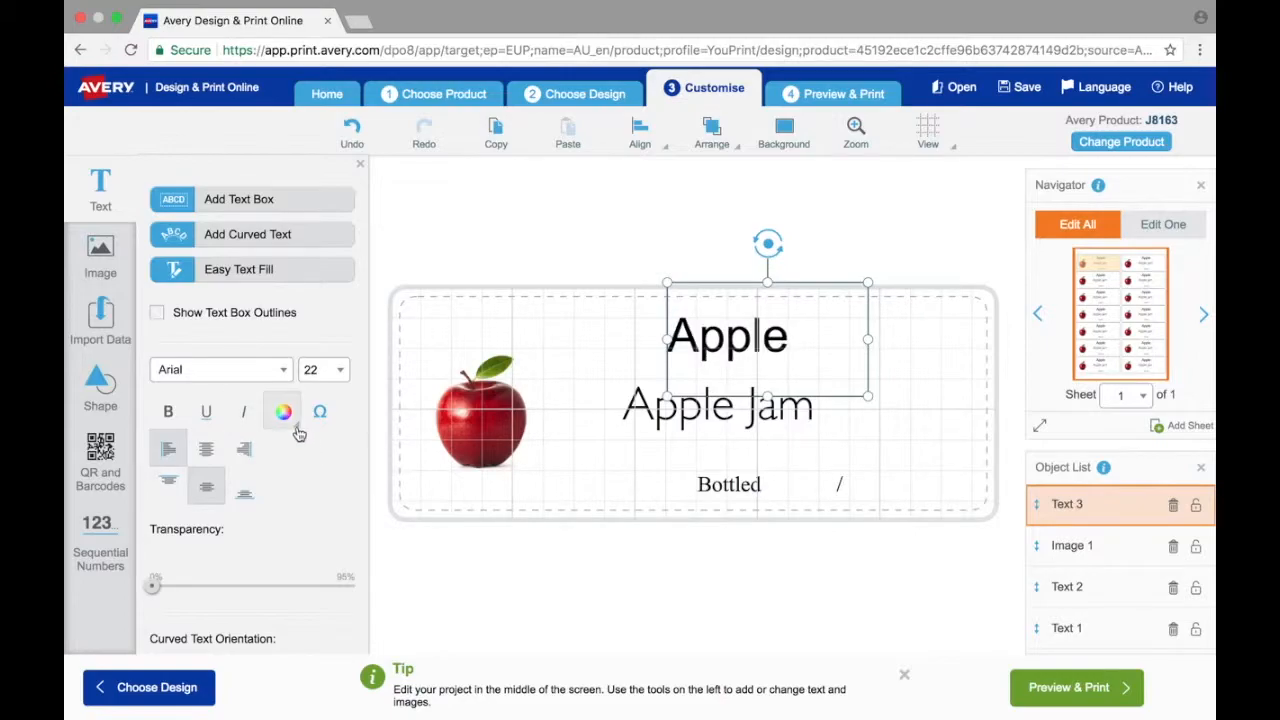
# Step: Colour the Apple heading red (#E60E16)
pyautogui.click(284, 413)
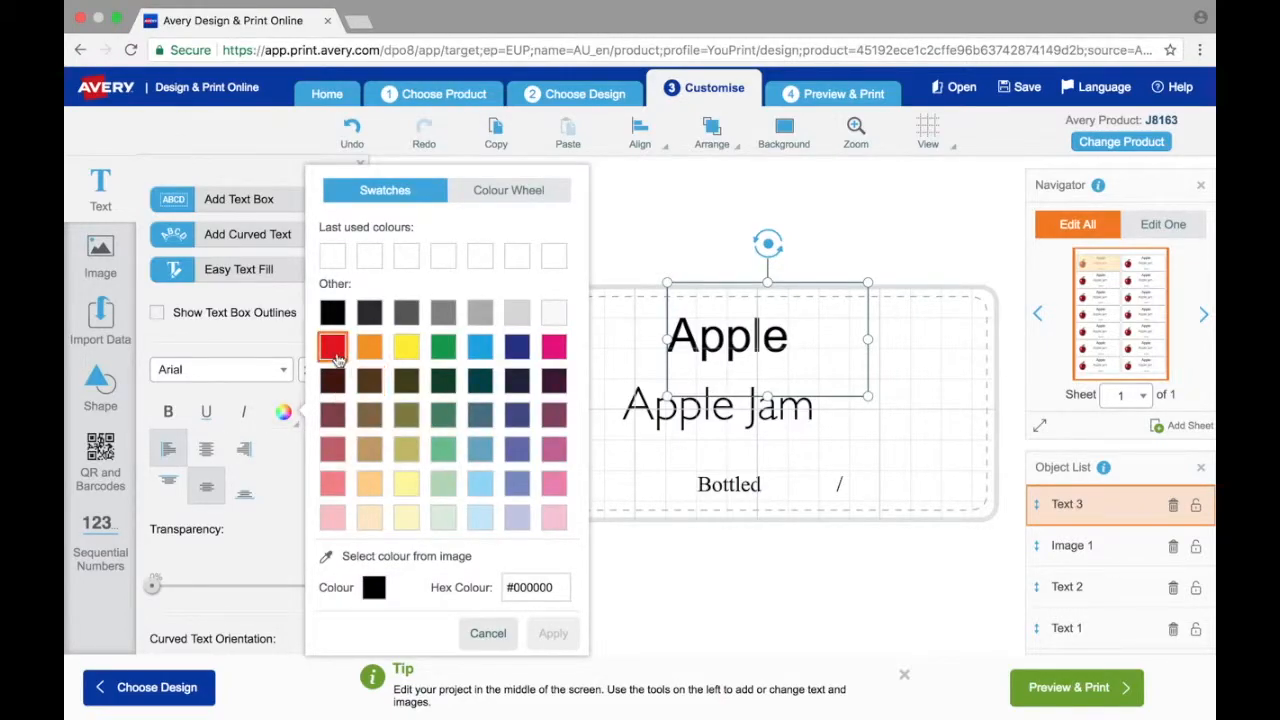
pyautogui.click(334, 352)
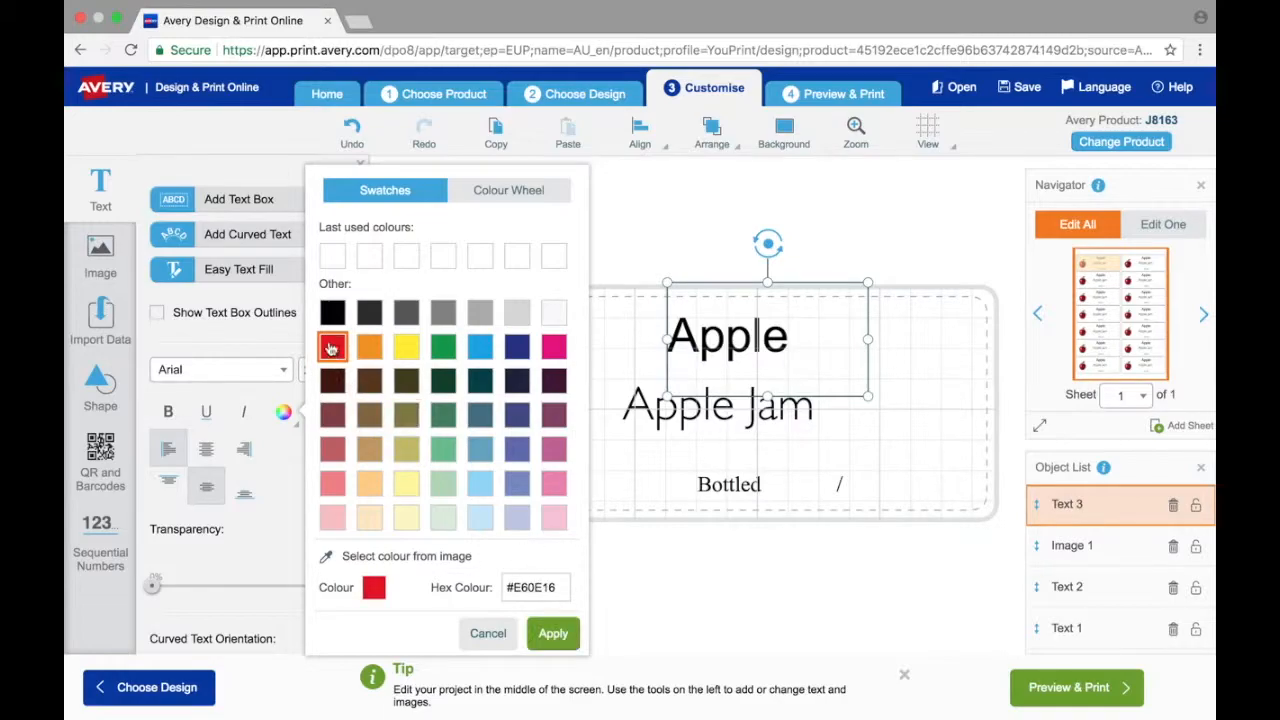
pyautogui.click(561, 634)
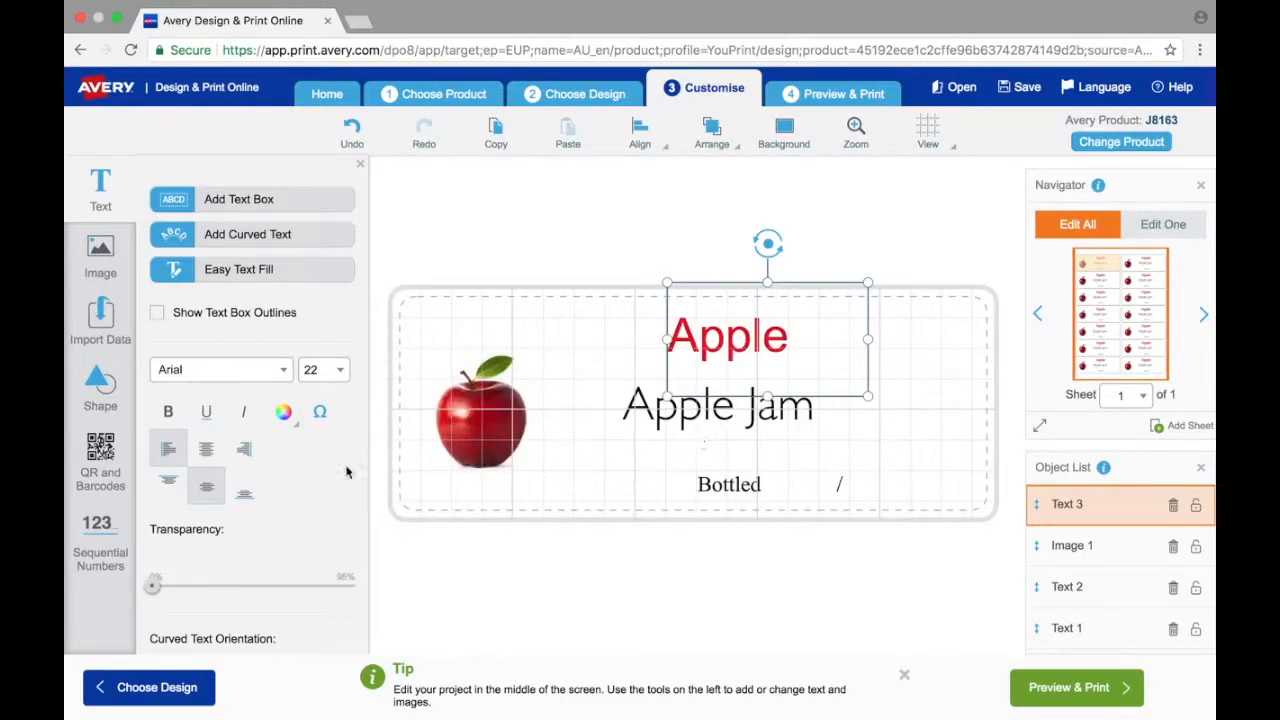
# Step: Colour the Apple heading green (#009846)
pyautogui.click(285, 414)
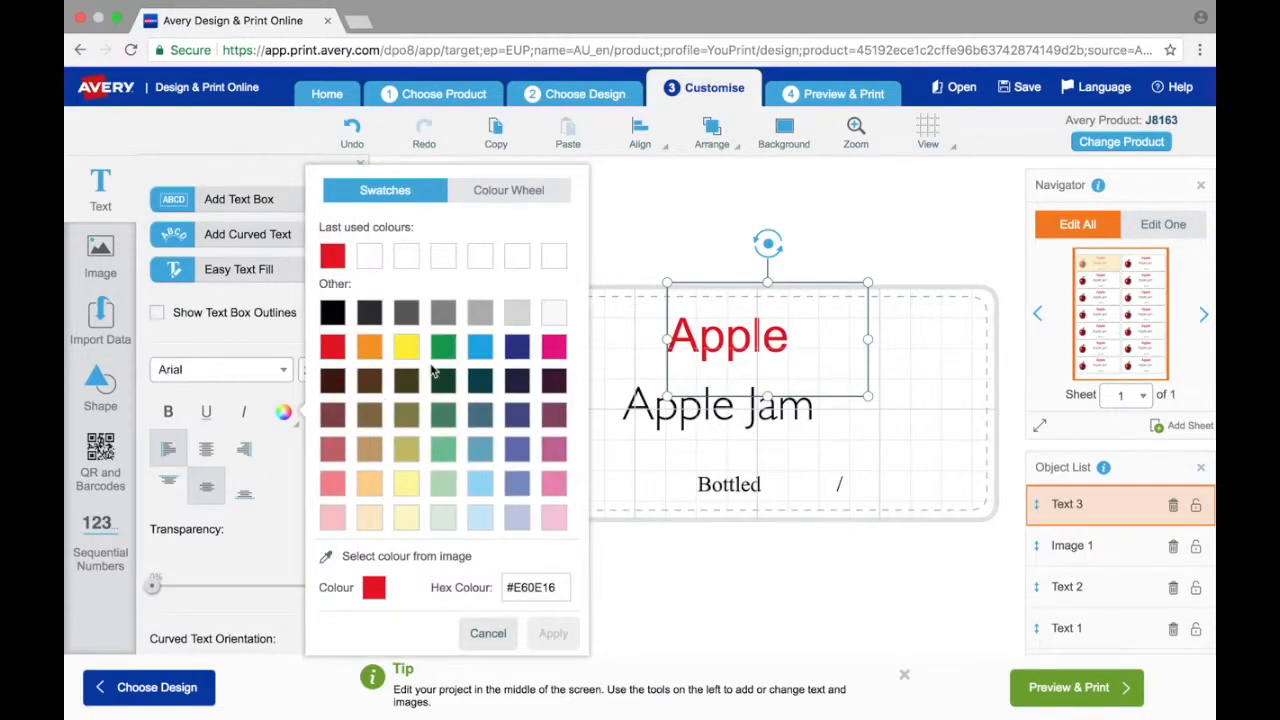
pyautogui.click(447, 349)
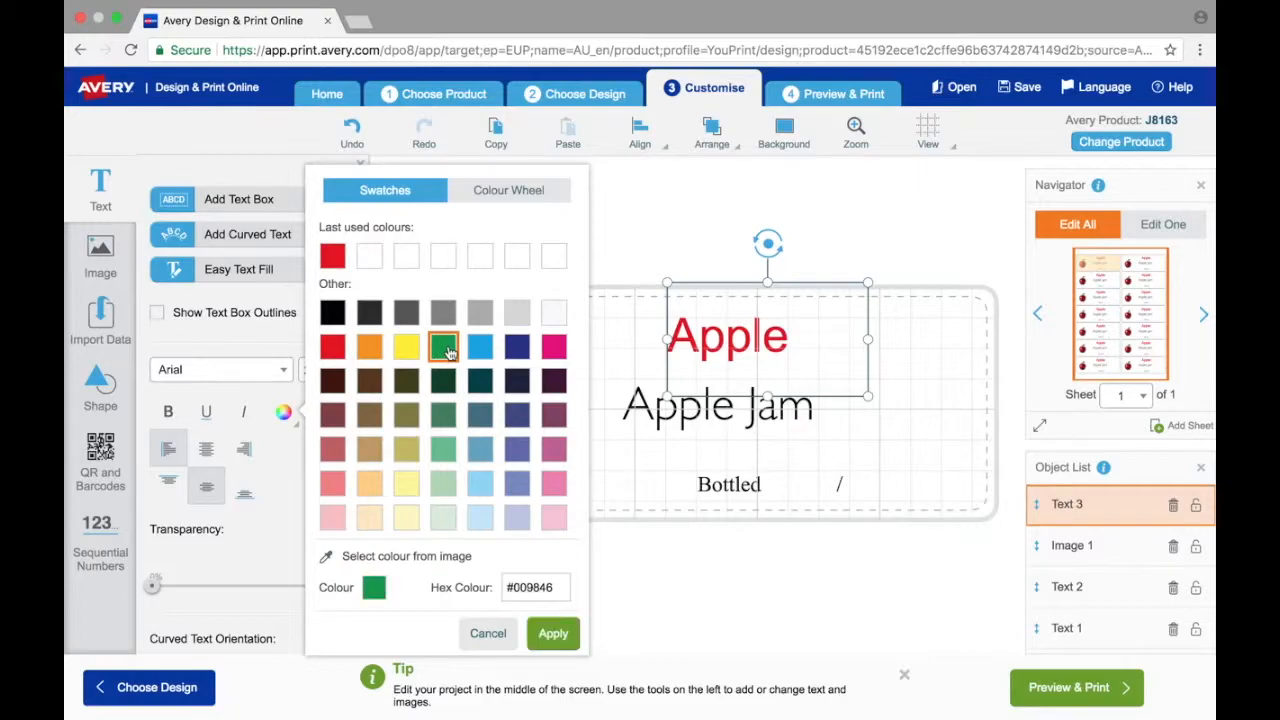
pyautogui.click(553, 634)
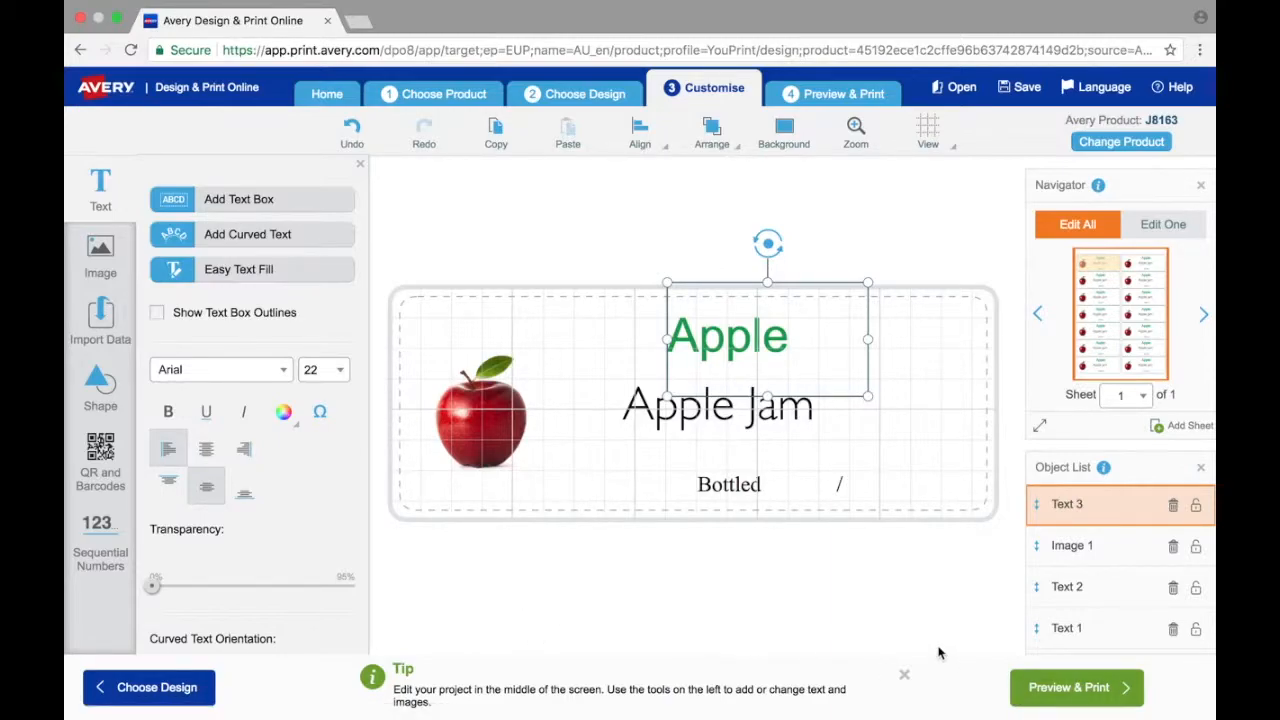
# Step: Generate the print PDF of the label sheet without saving the design, and open the downloaded preview (2).pdf
pyautogui.click(1063, 700)
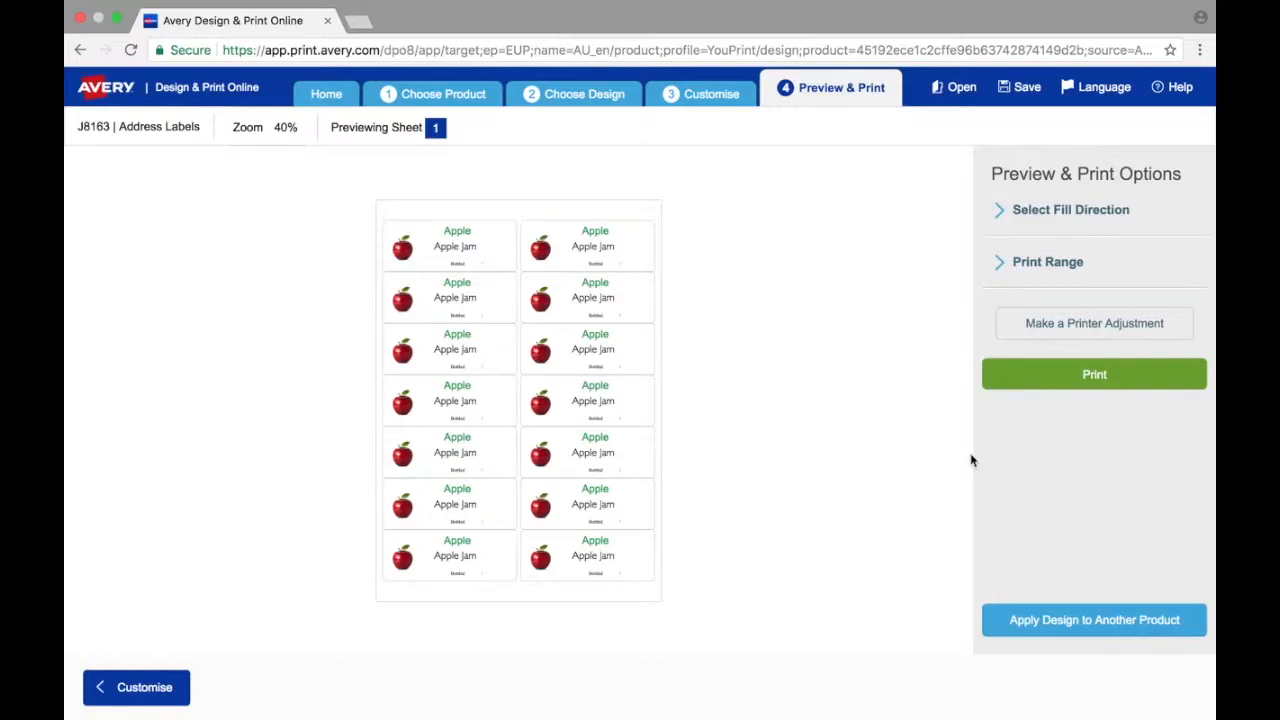
pyautogui.click(1033, 388)
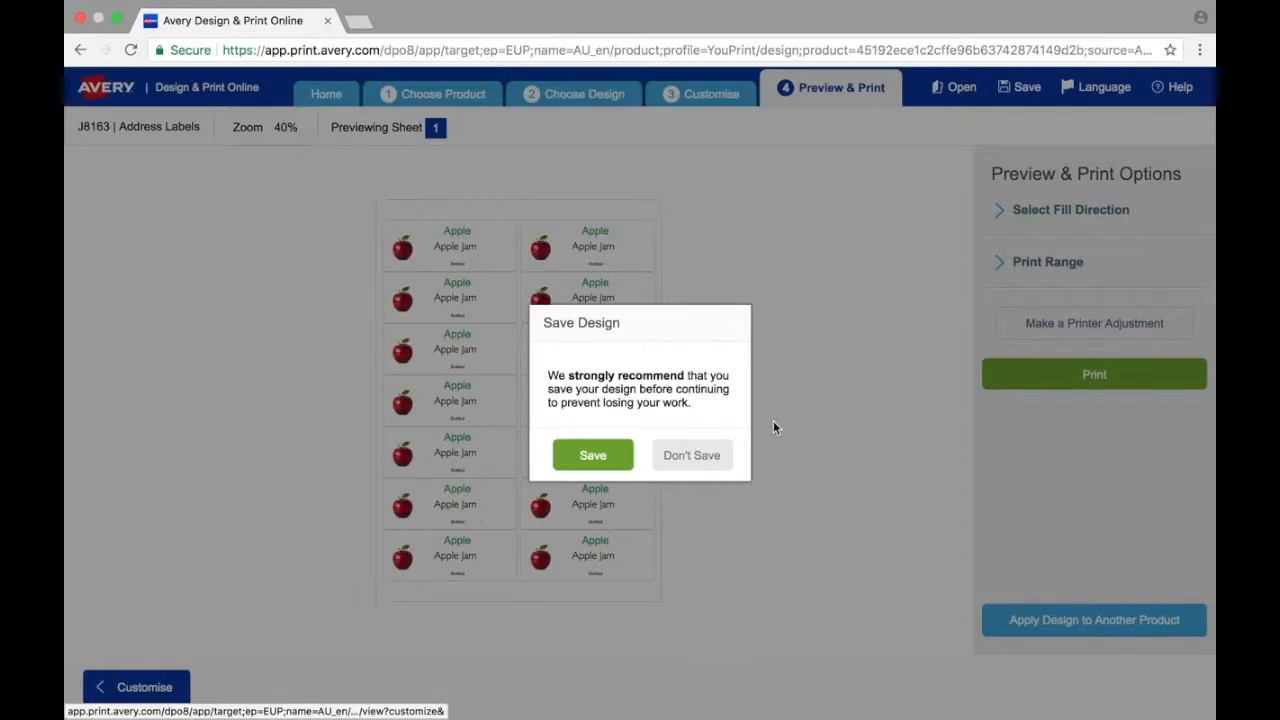
pyautogui.click(708, 457)
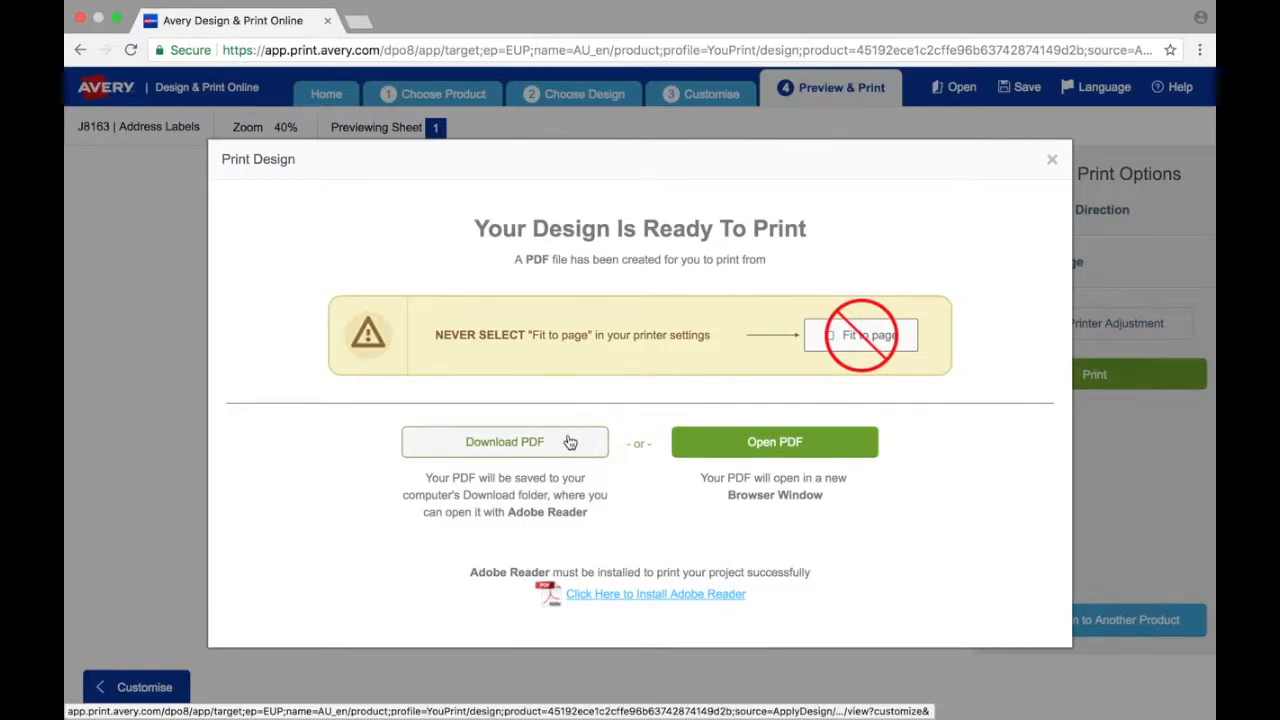
pyautogui.click(569, 442)
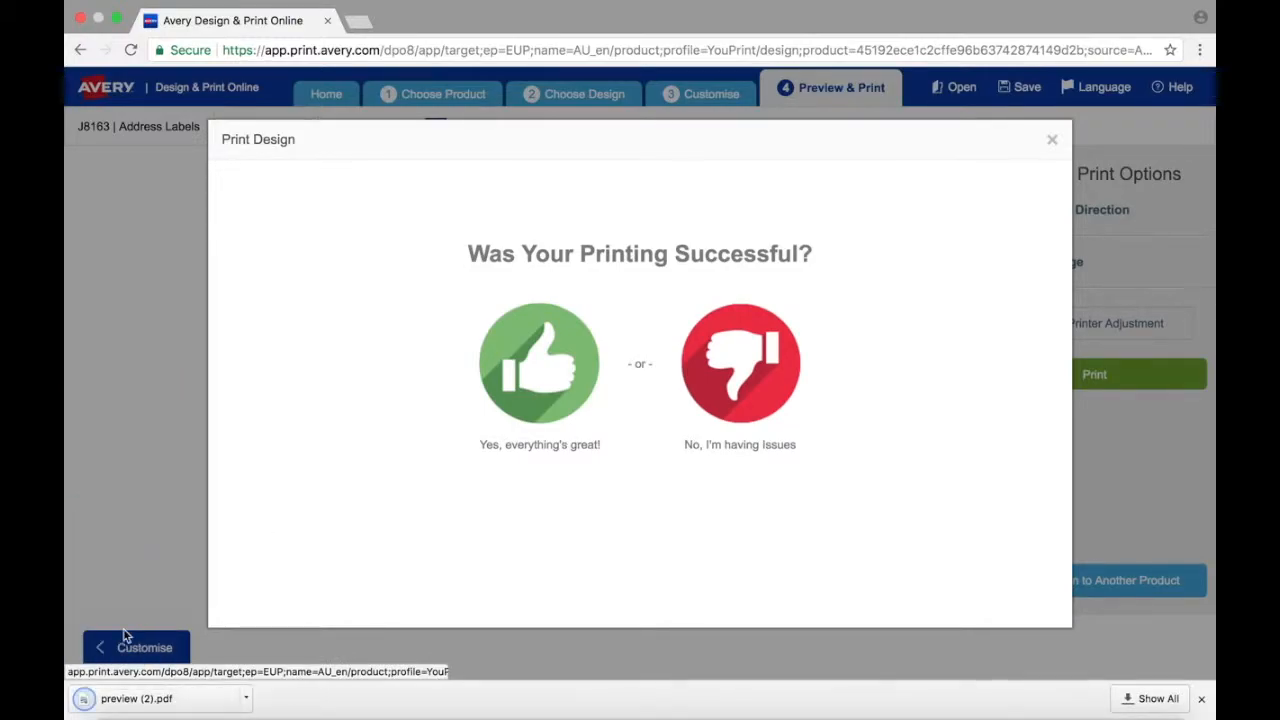
pyautogui.click(166, 701)
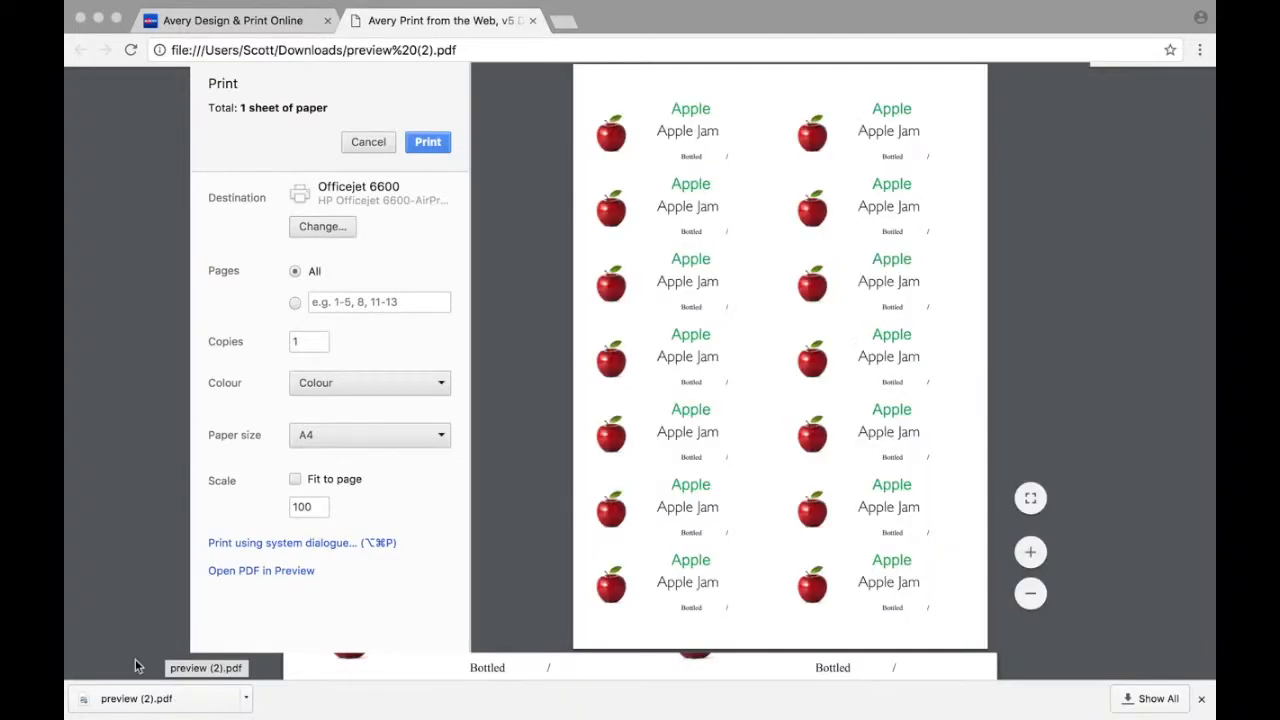
# Step: Print the label sheet on A4 at 100 scale with Fit to page turned off
pyautogui.click(296, 480)
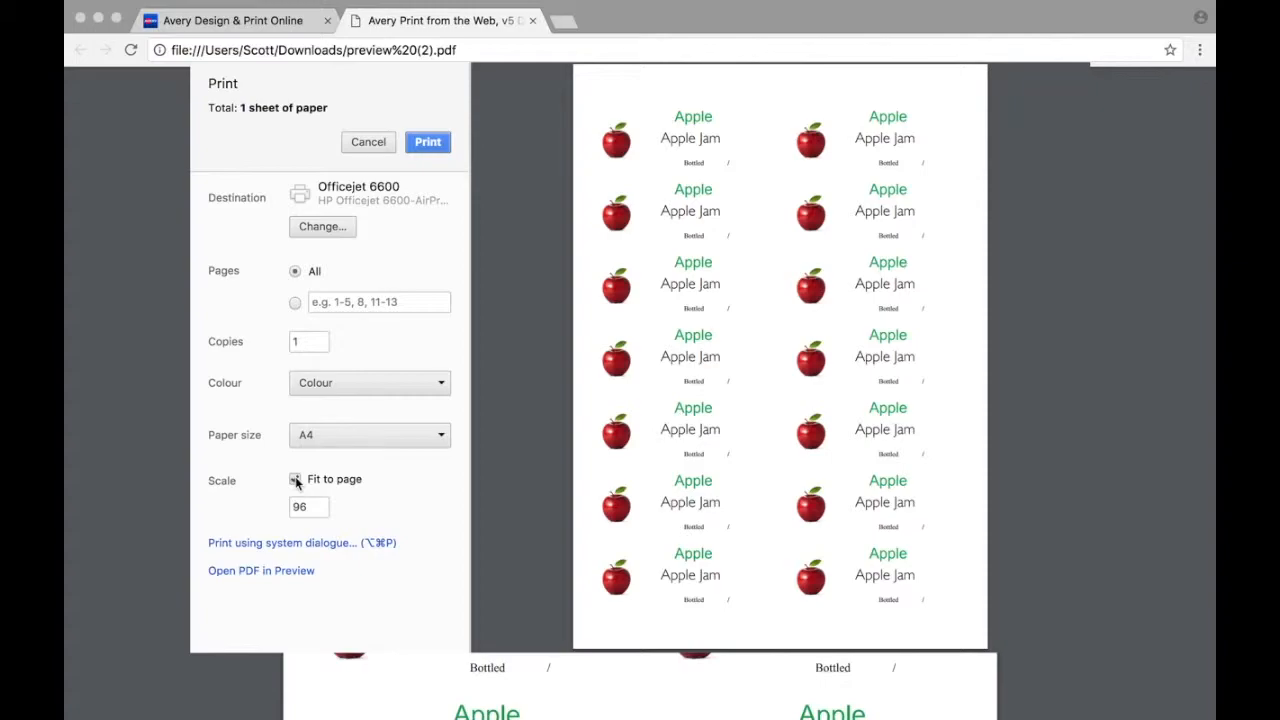
pyautogui.click(296, 480)
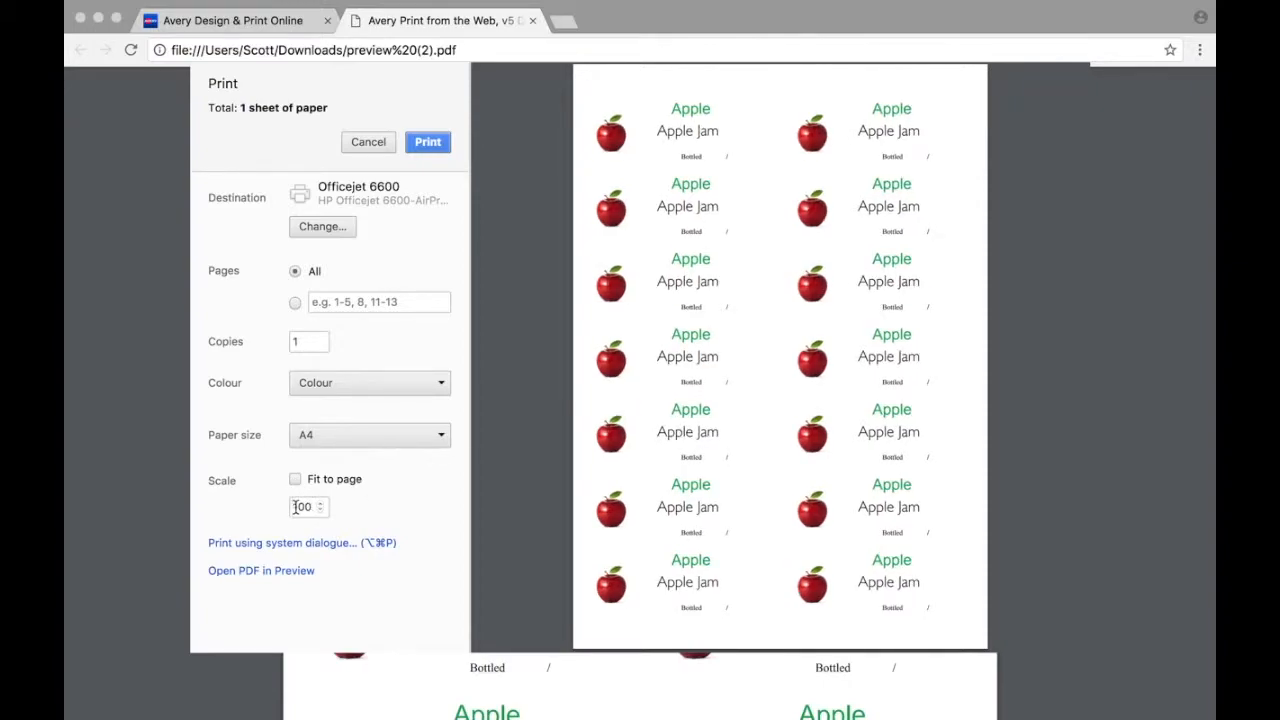
pyautogui.moveTo(296, 507); pyautogui.dragTo(322, 508)
pyautogui.click(363, 510)
pyautogui.click(427, 148)
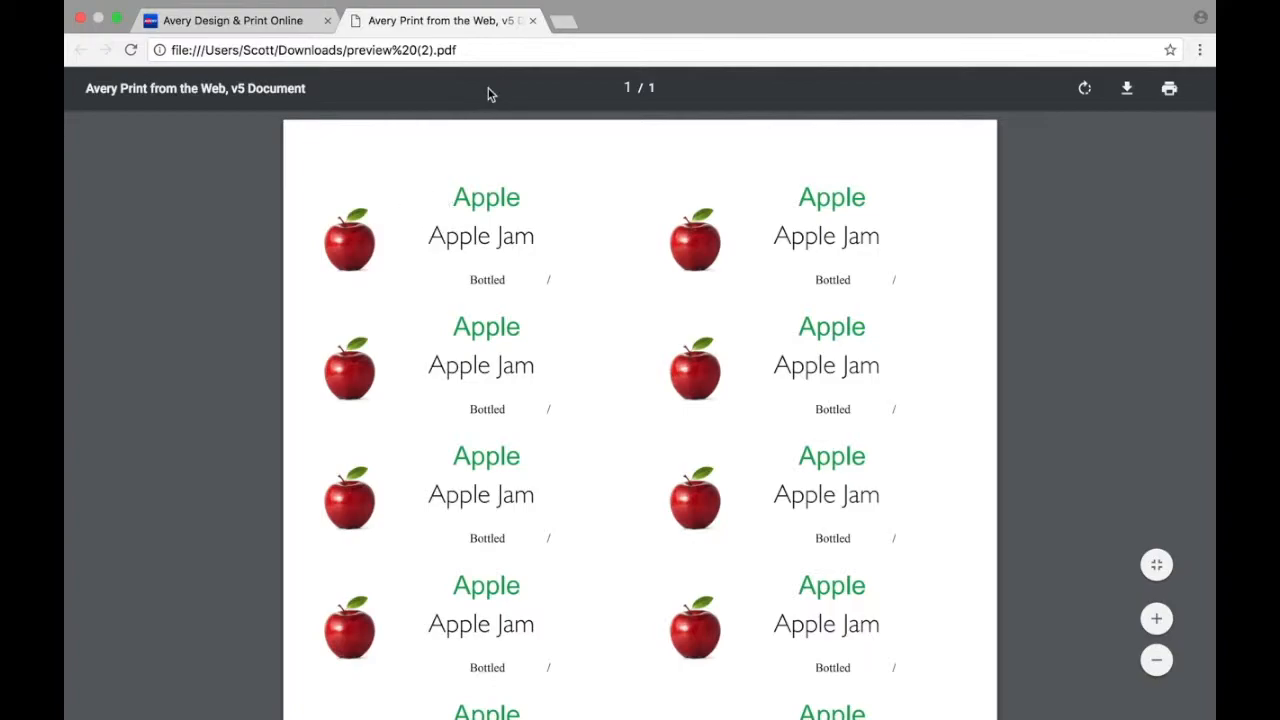
# Step: Close the label PDF and the Print Design dialog, and close the Avery design page
pyautogui.click(534, 21)
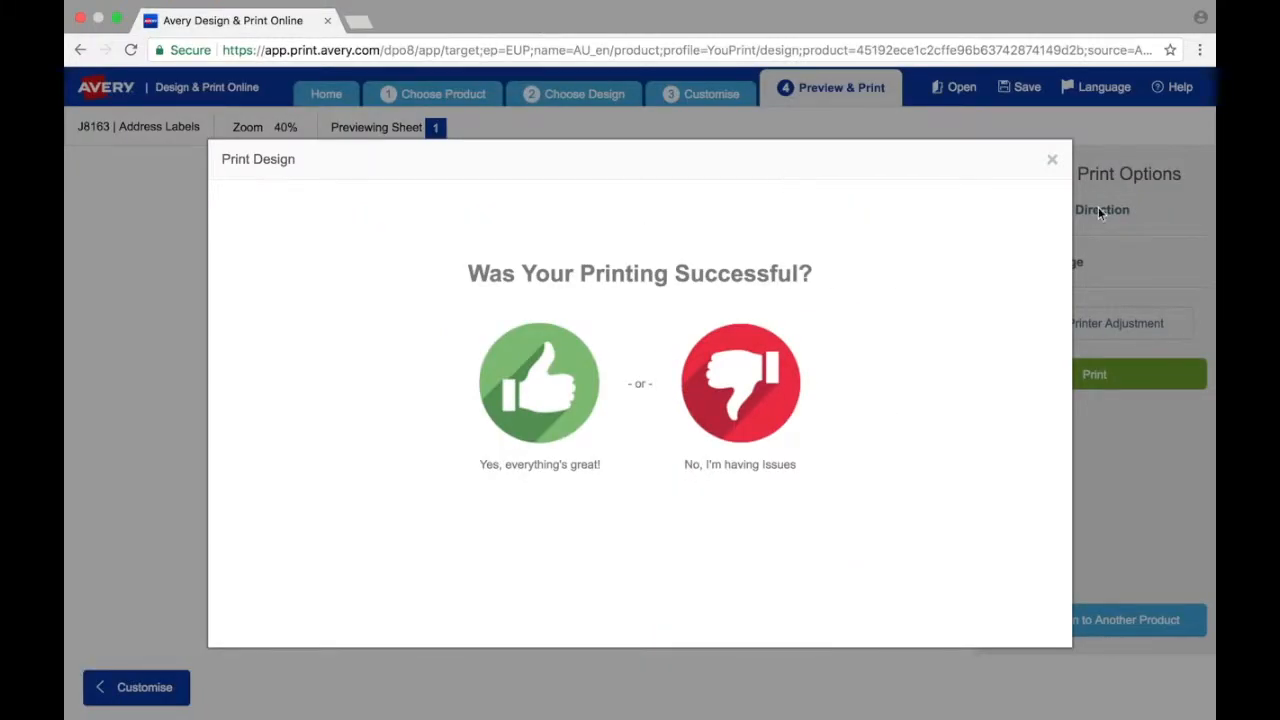
pyautogui.click(1052, 163)
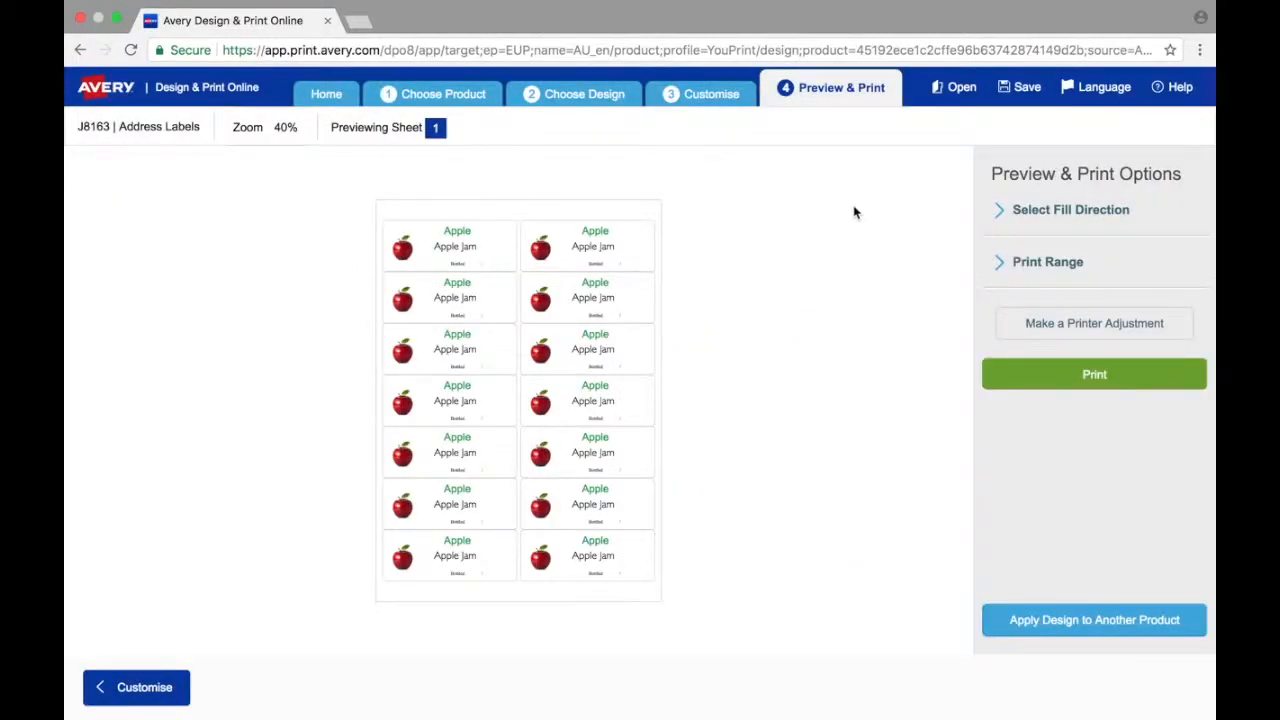
pyautogui.click(329, 26)
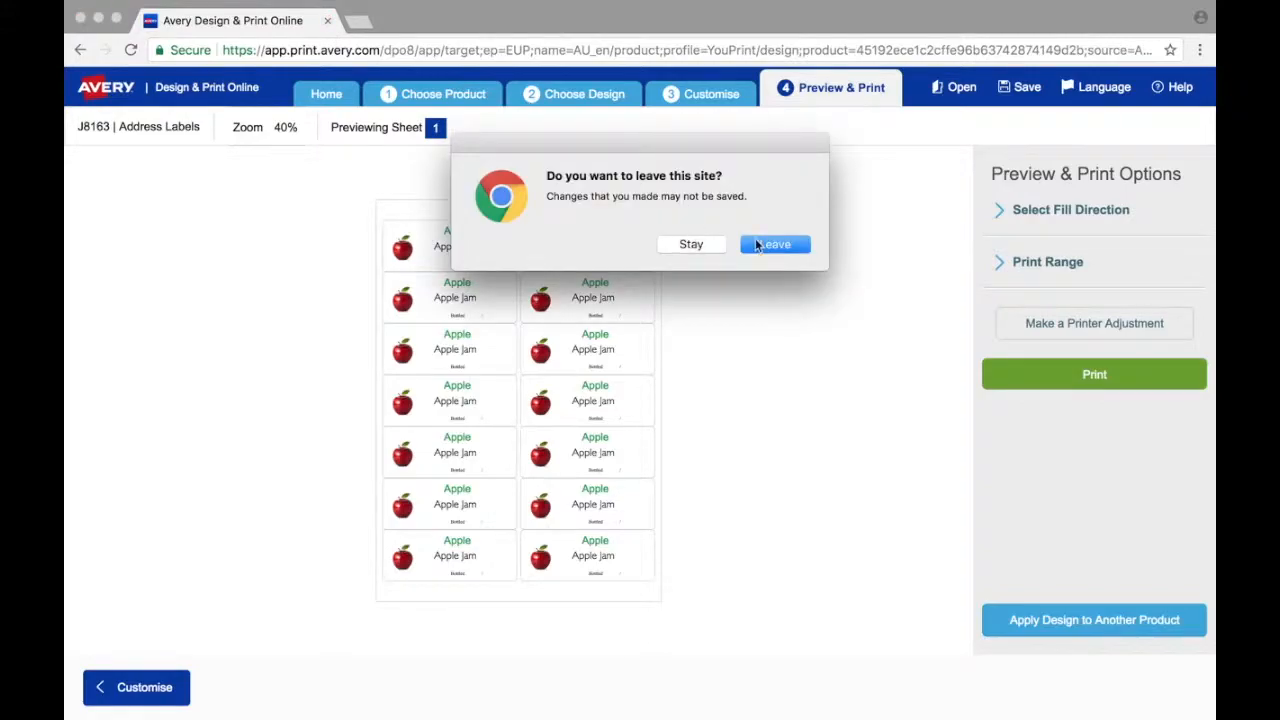